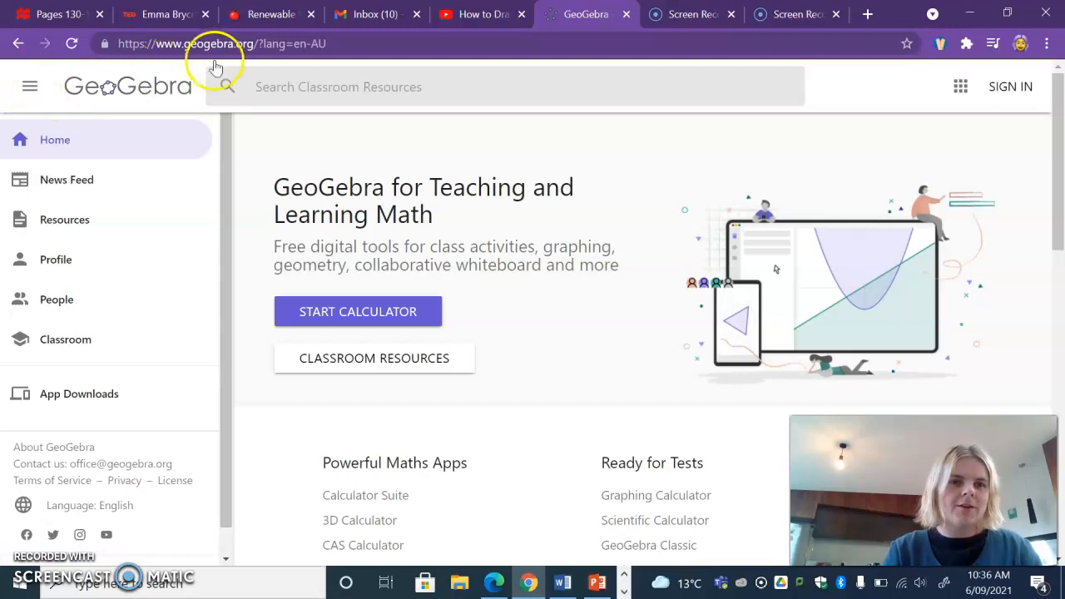
Step: Start the online calculator and switch it from Graphing to Geometry
{"action": "left_click", "coordinate": [33, 90]}
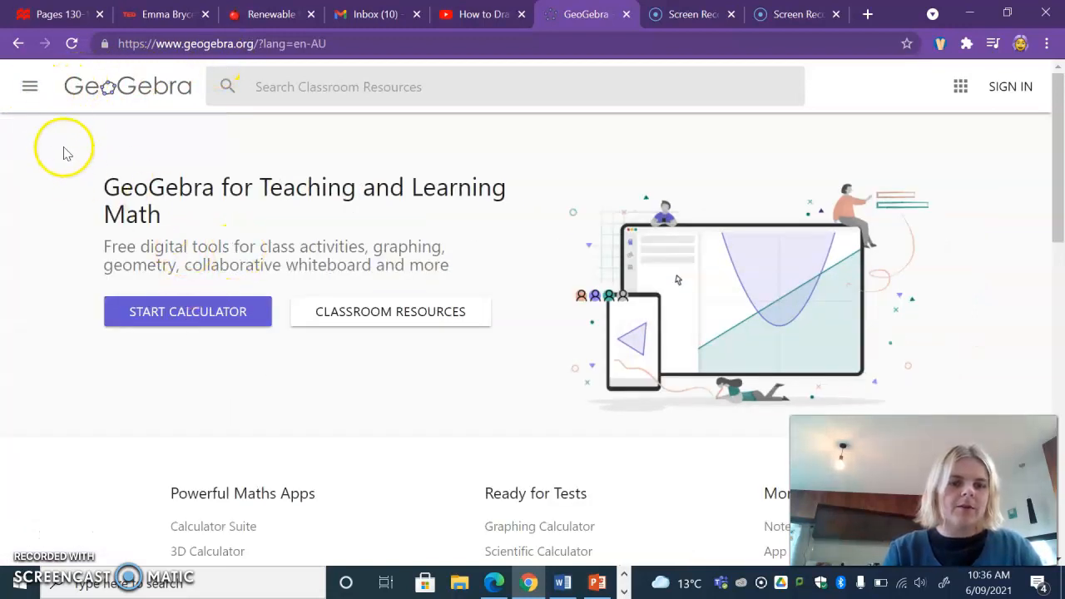
{"action": "left_click", "coordinate": [30, 90]}
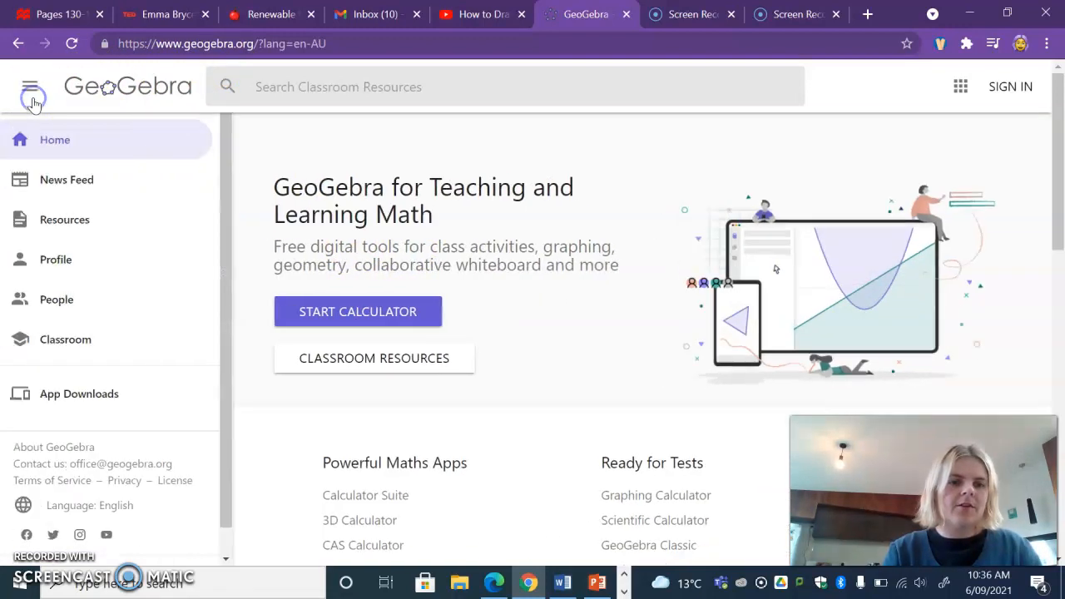
{"action": "left_click", "coordinate": [336, 313]}
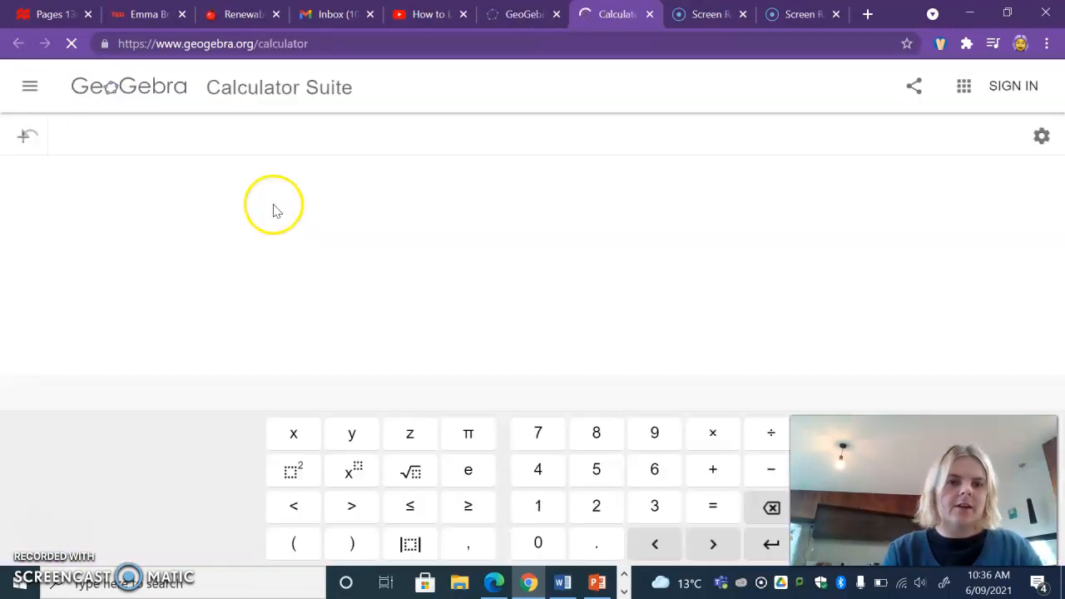
{"action": "left_click", "coordinate": [29, 89]}
{"action": "left_click", "coordinate": [44, 243]}
{"action": "left_click", "coordinate": [37, 216]}
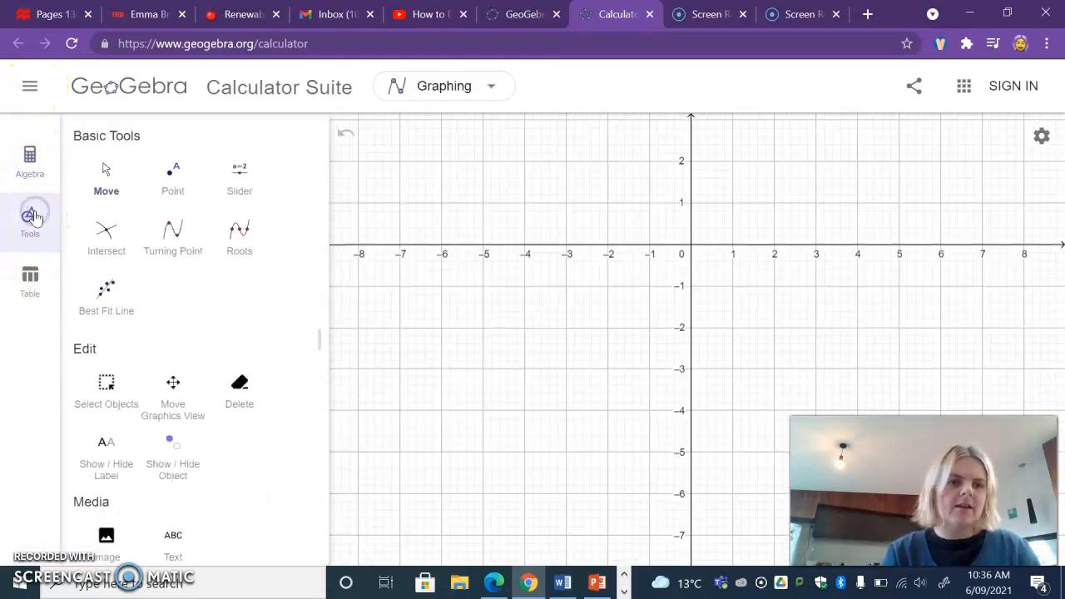
{"action": "left_click", "coordinate": [29, 86]}
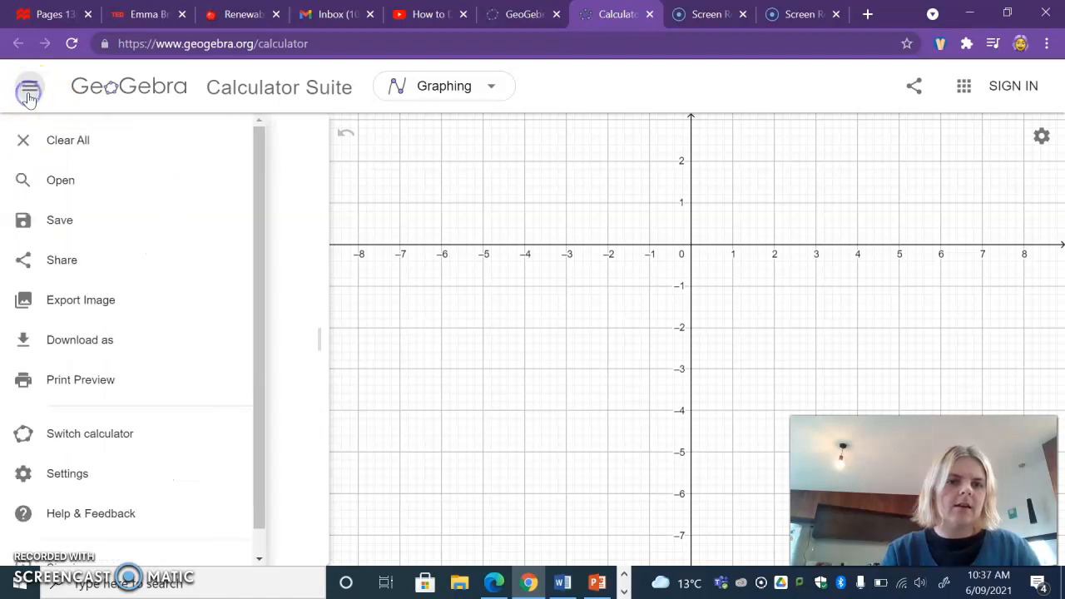
{"action": "left_click", "coordinate": [493, 88]}
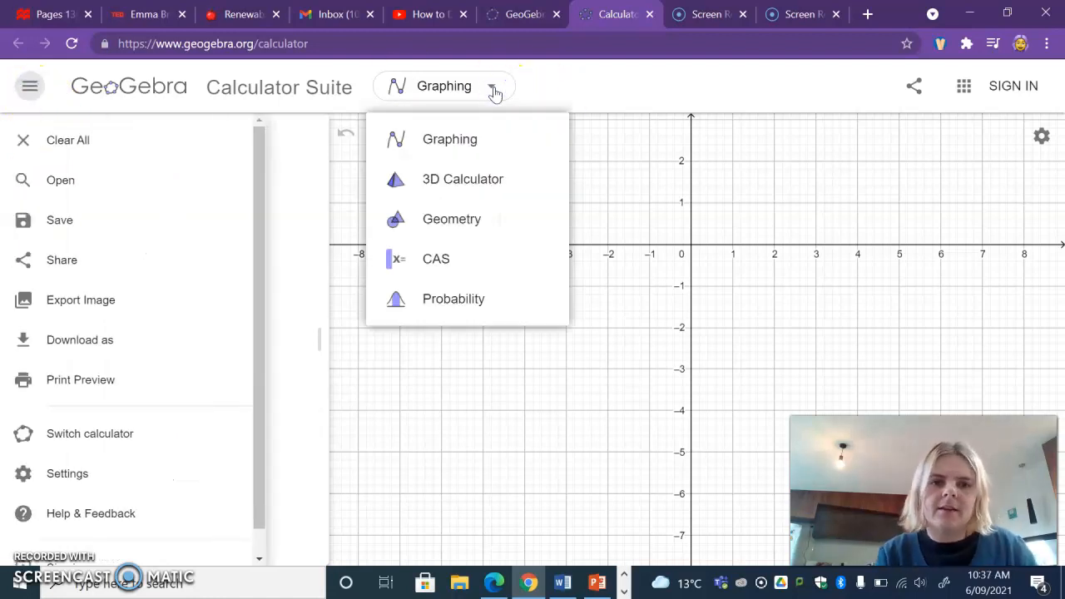
{"action": "left_click", "coordinate": [455, 240]}
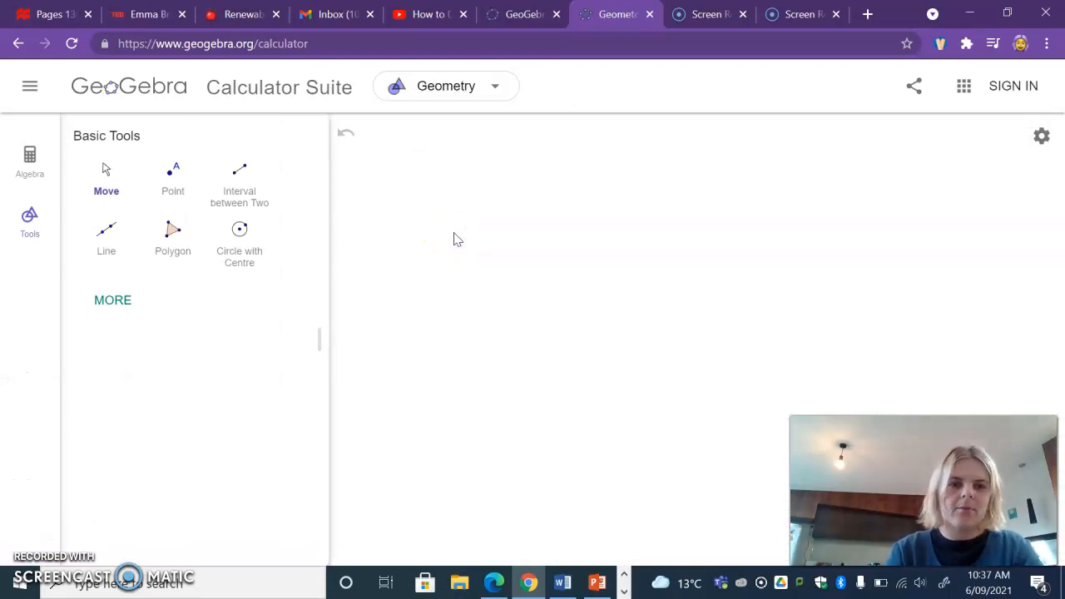
Step: Show only major gridlines on the blank geometry canvas
{"action": "left_click", "coordinate": [1045, 137]}
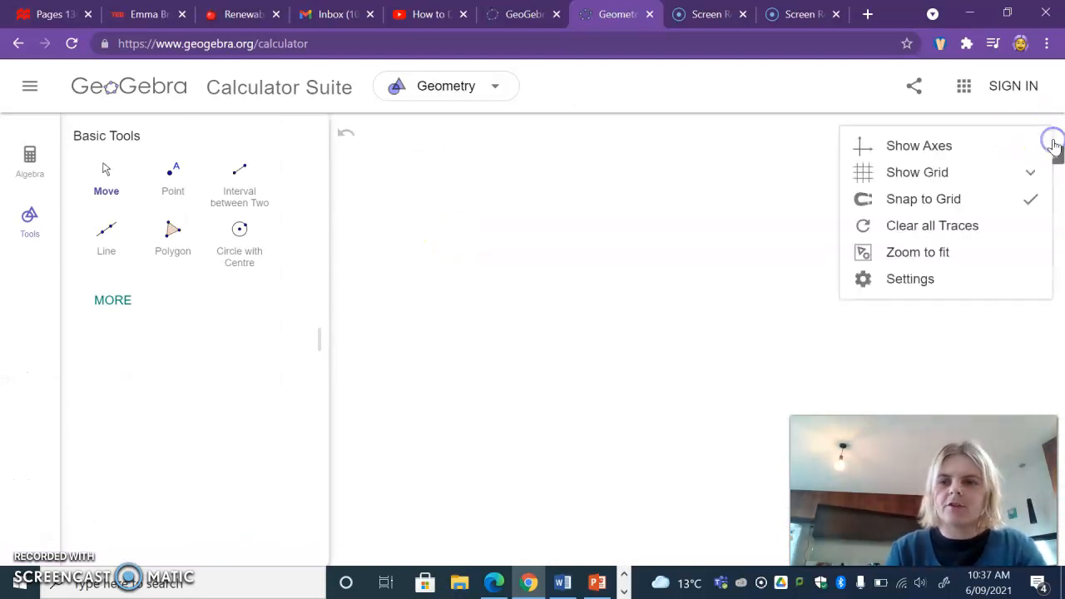
{"action": "left_click", "coordinate": [998, 167]}
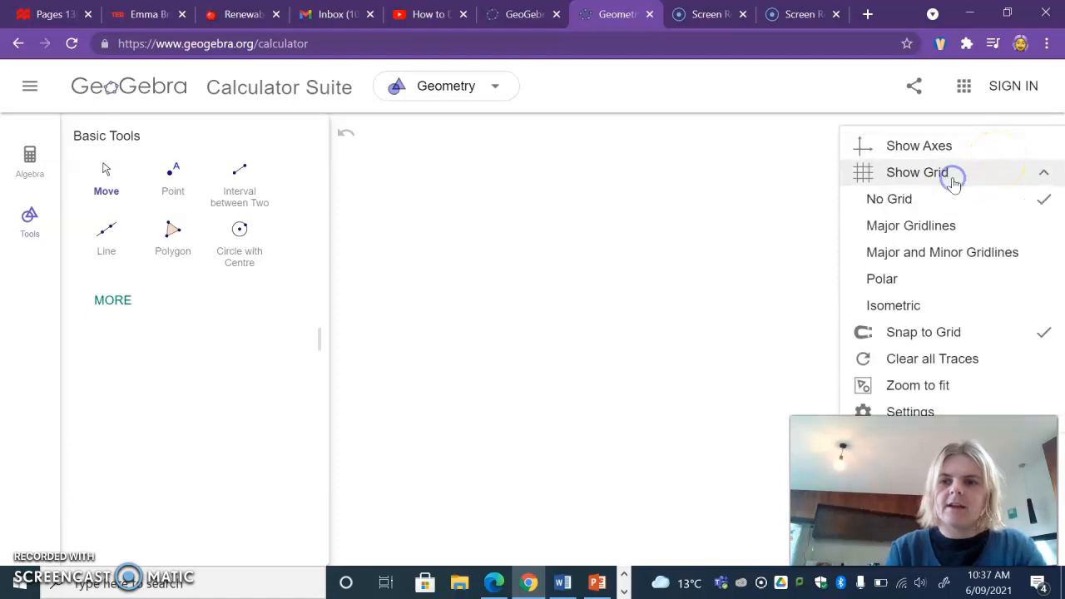
{"action": "left_click", "coordinate": [905, 226]}
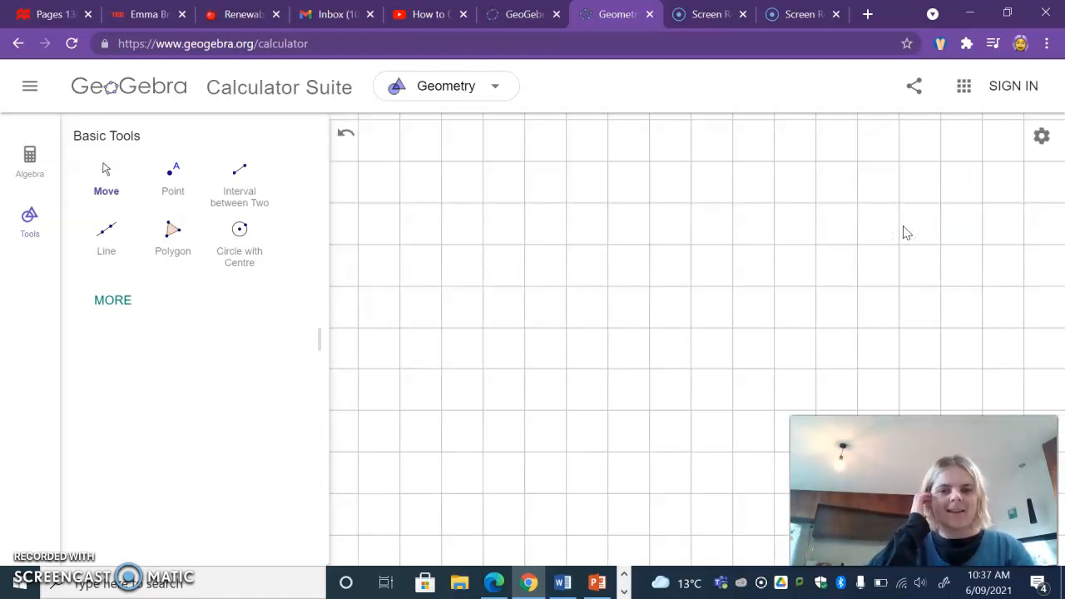
Step: Draw a square polygon one grid unit on each side near the middle of the canvas, with its corners on grid intersections
{"action": "left_click", "coordinate": [175, 237]}
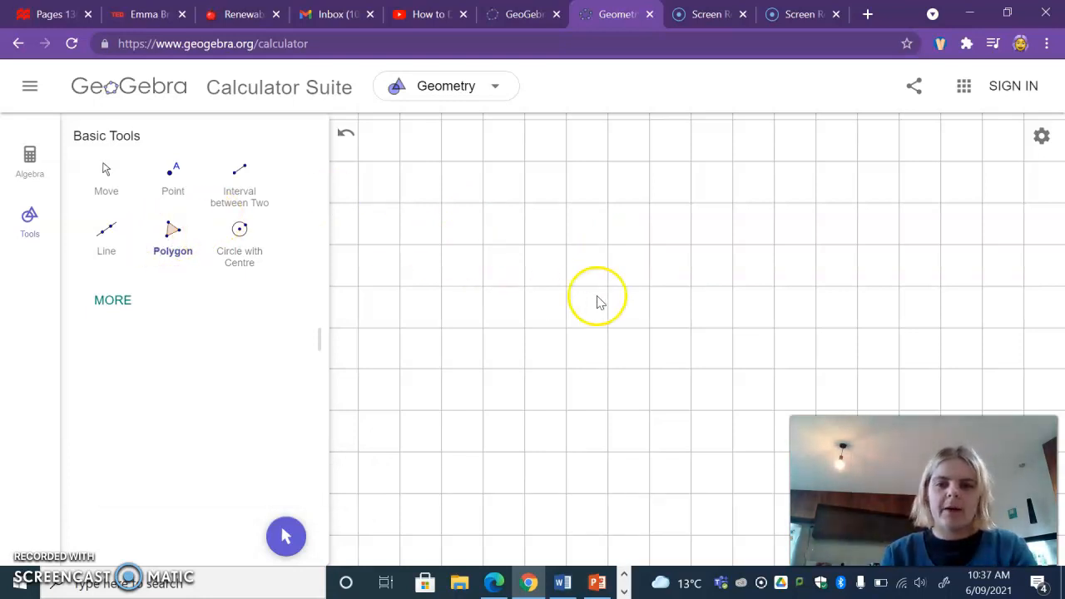
{"action": "left_click", "coordinate": [648, 368]}
{"action": "left_click", "coordinate": [648, 327]}
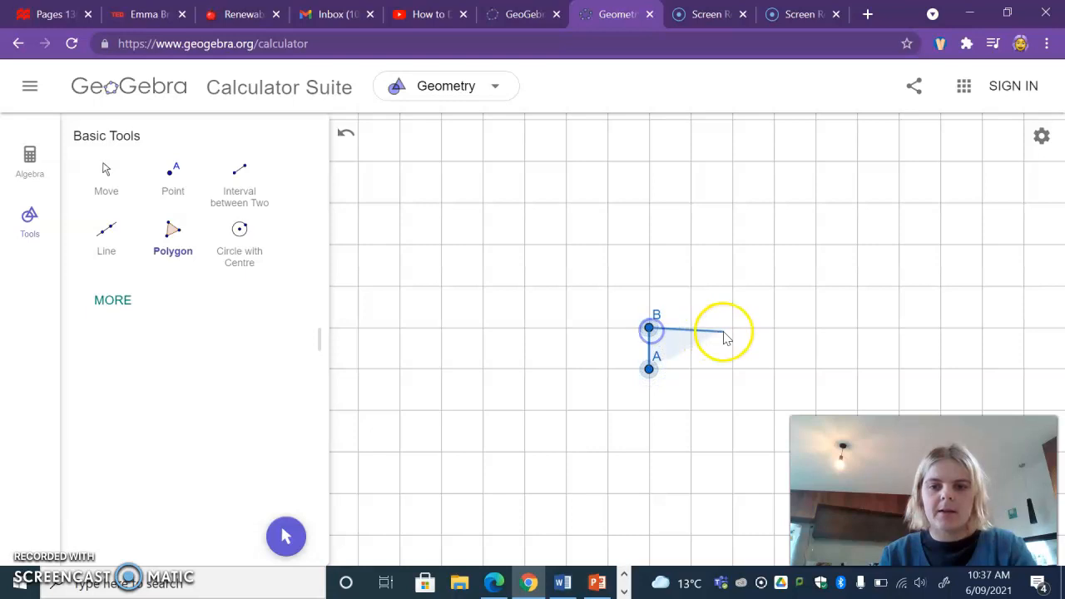
{"action": "left_click", "coordinate": [691, 328]}
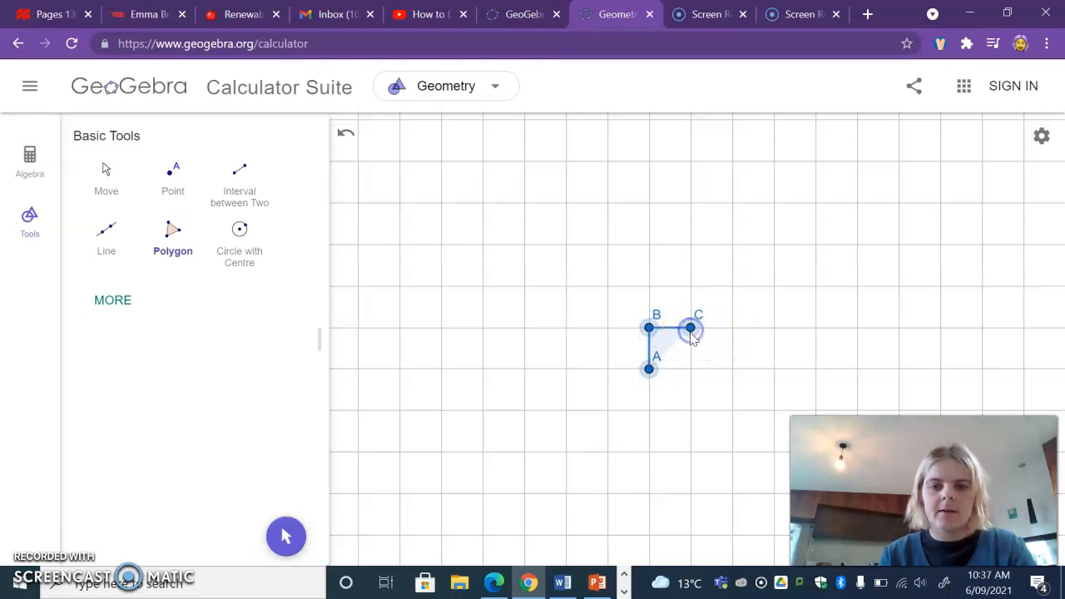
{"action": "left_click", "coordinate": [692, 370]}
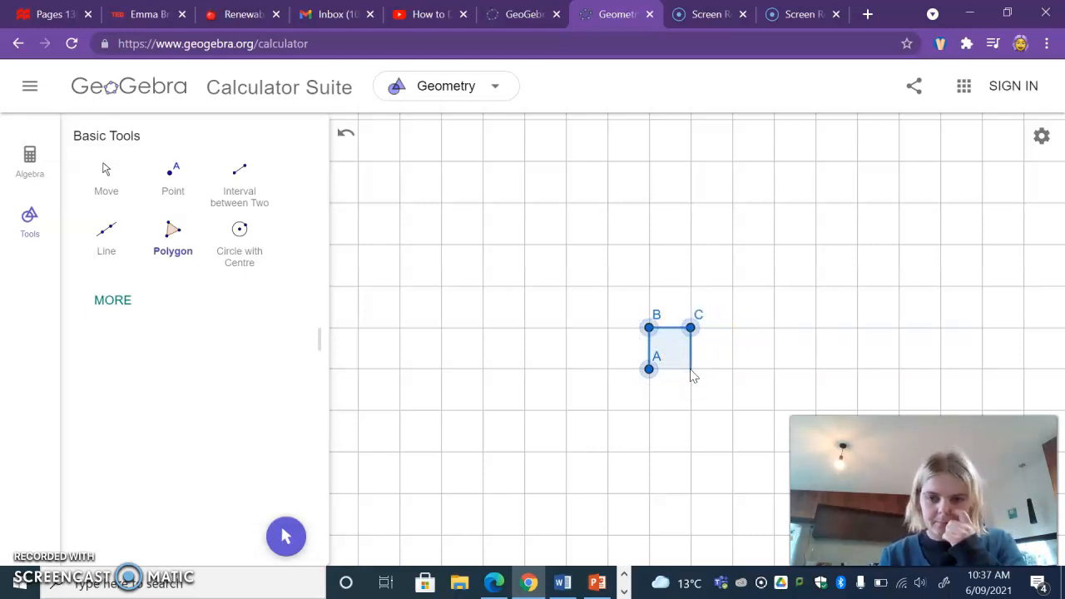
{"action": "left_click", "coordinate": [690, 369]}
{"action": "left_click", "coordinate": [649, 370]}
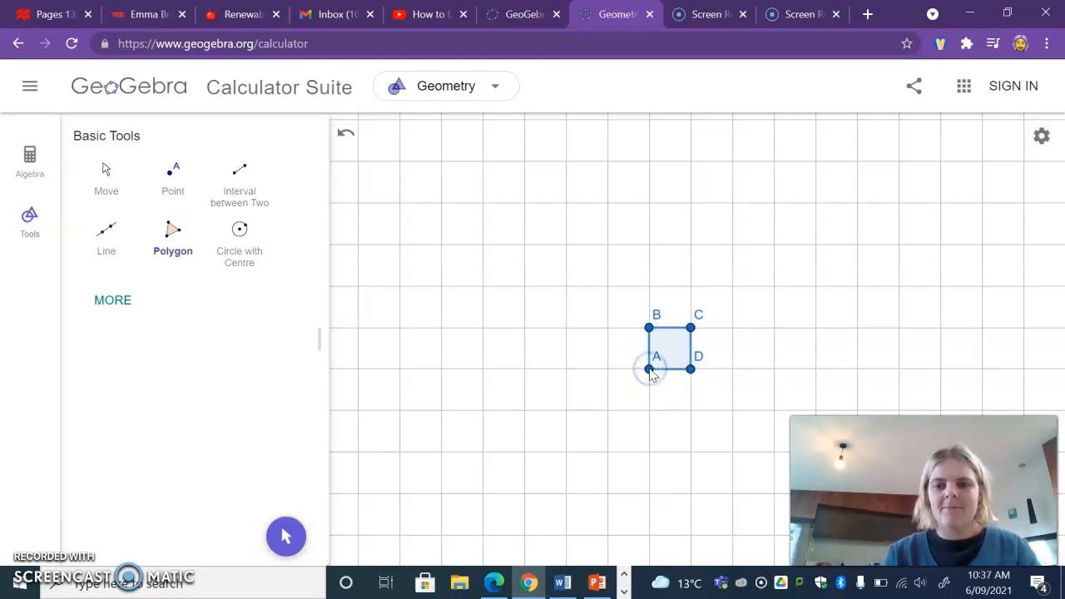
{"action": "left_click", "coordinate": [514, 262]}
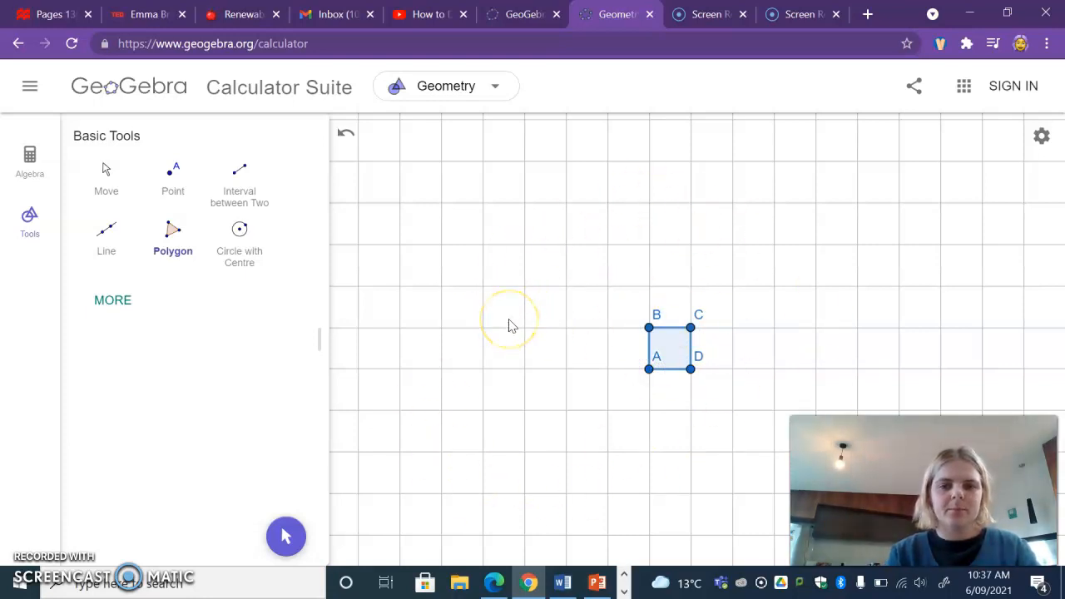
Step: Draw a second one-unit square polygon adjoining the right side of the first square, reusing their shared corner points
{"action": "left_click", "coordinate": [175, 228]}
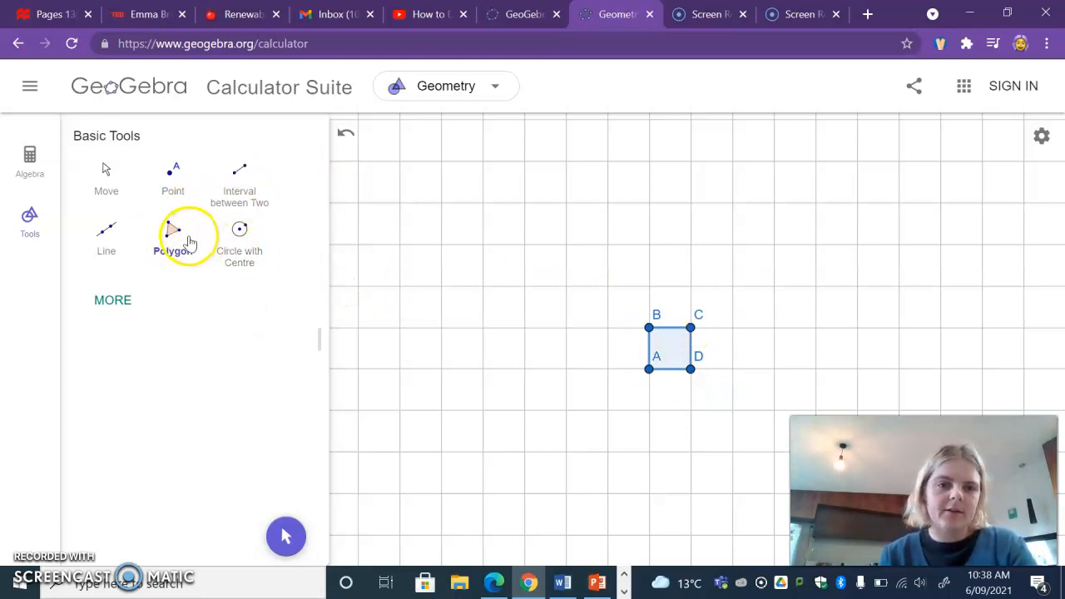
{"action": "left_click", "coordinate": [690, 369]}
{"action": "left_click", "coordinate": [691, 328]}
{"action": "left_click", "coordinate": [732, 328]}
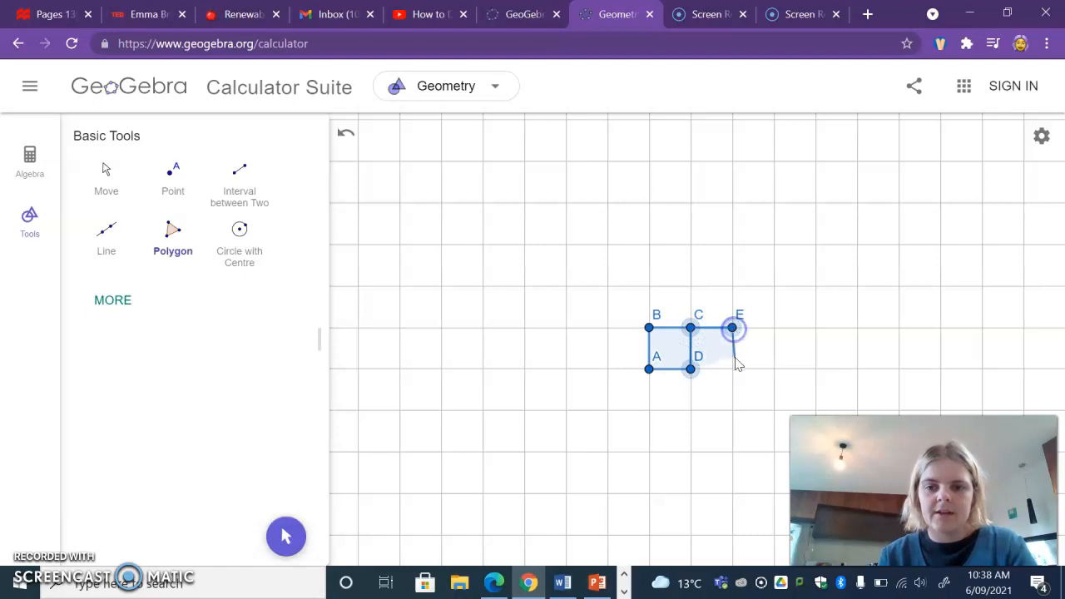
{"action": "left_click", "coordinate": [732, 370]}
{"action": "left_click", "coordinate": [681, 375]}
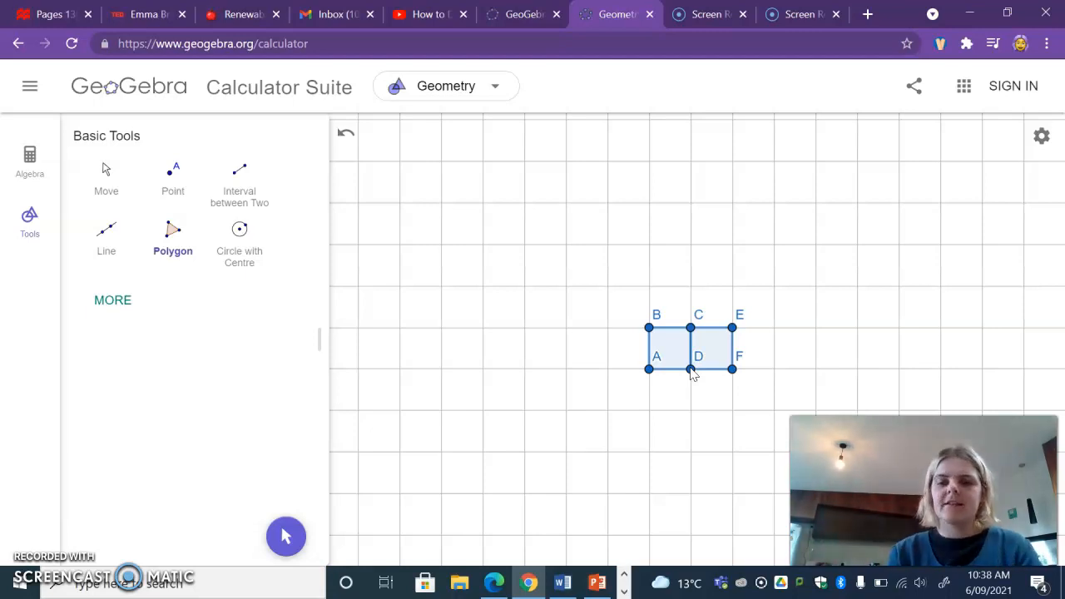
{"action": "left_click", "coordinate": [669, 343]}
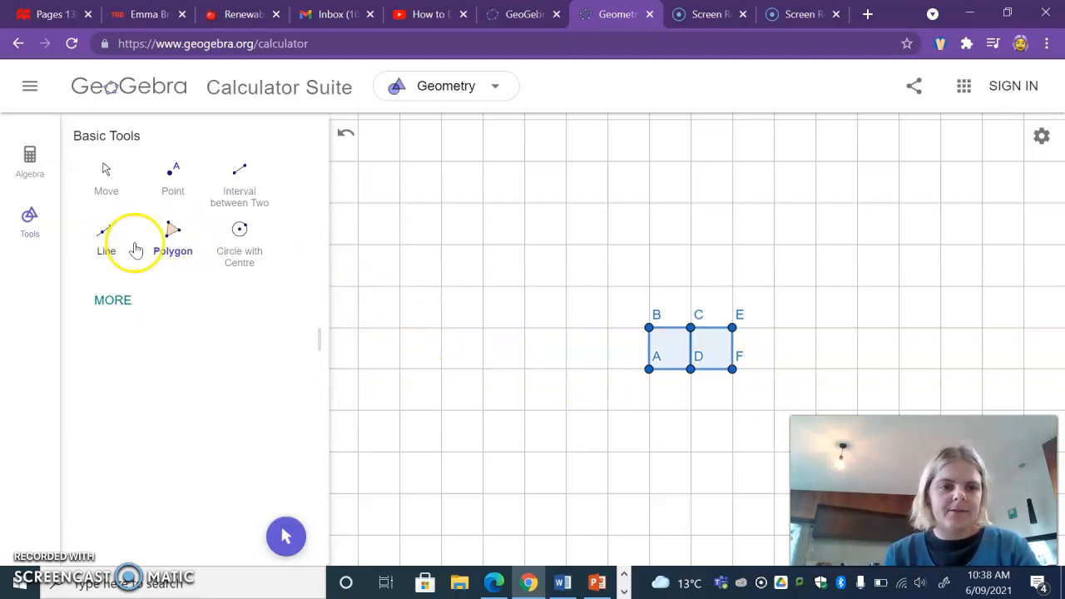
Step: Draw a two-by-two-unit square polygon directly below the two small squares, using their combined bottom edge as its top side
{"action": "left_click", "coordinate": [731, 370]}
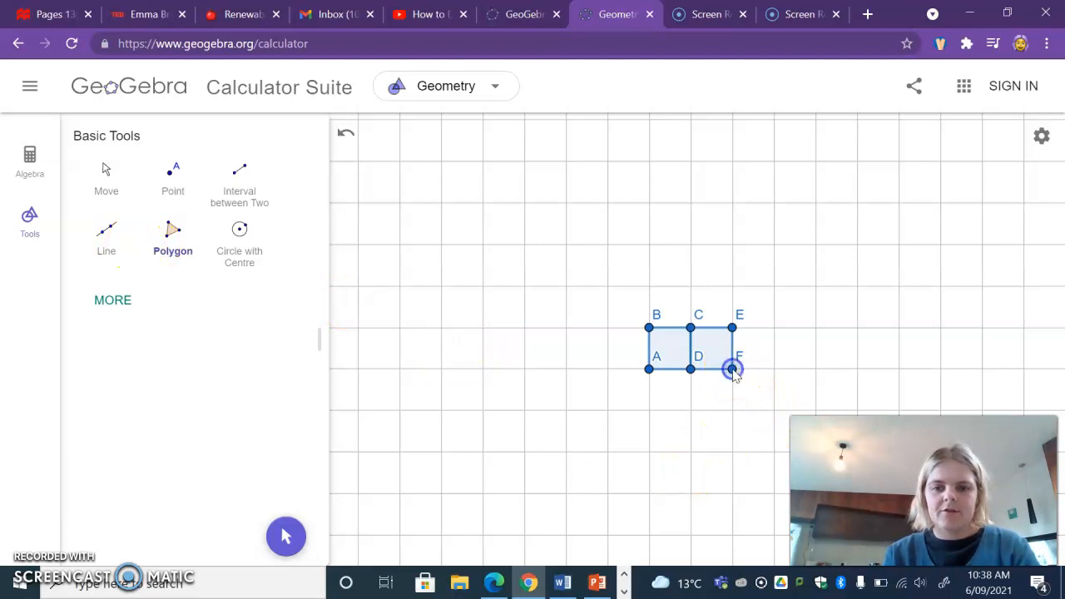
{"action": "left_click", "coordinate": [650, 370]}
{"action": "left_click", "coordinate": [649, 454]}
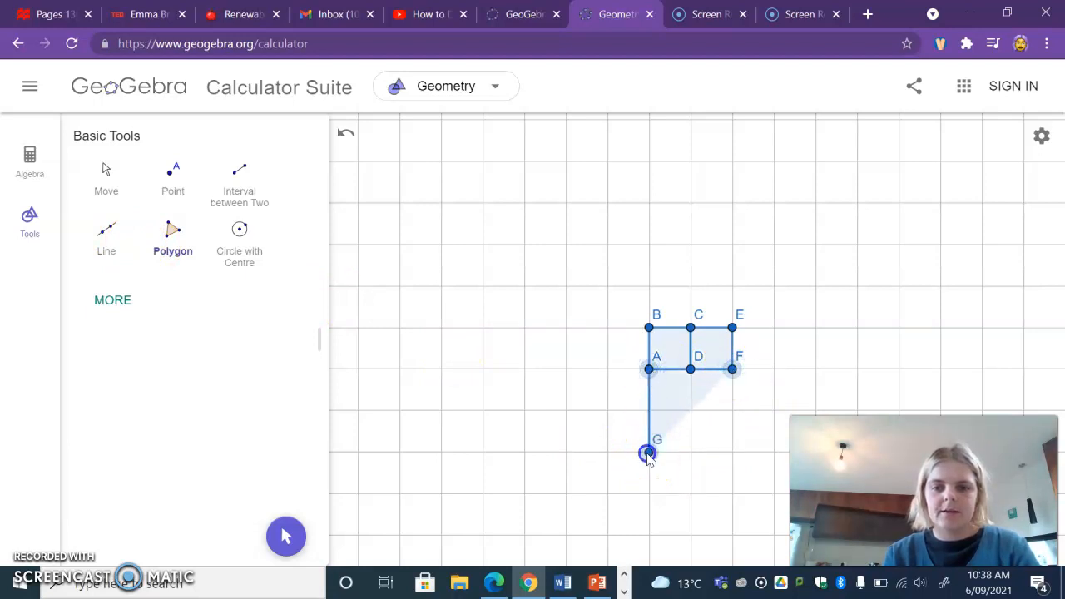
{"action": "left_click", "coordinate": [731, 454]}
{"action": "left_click", "coordinate": [732, 369]}
{"action": "left_click", "coordinate": [424, 471]}
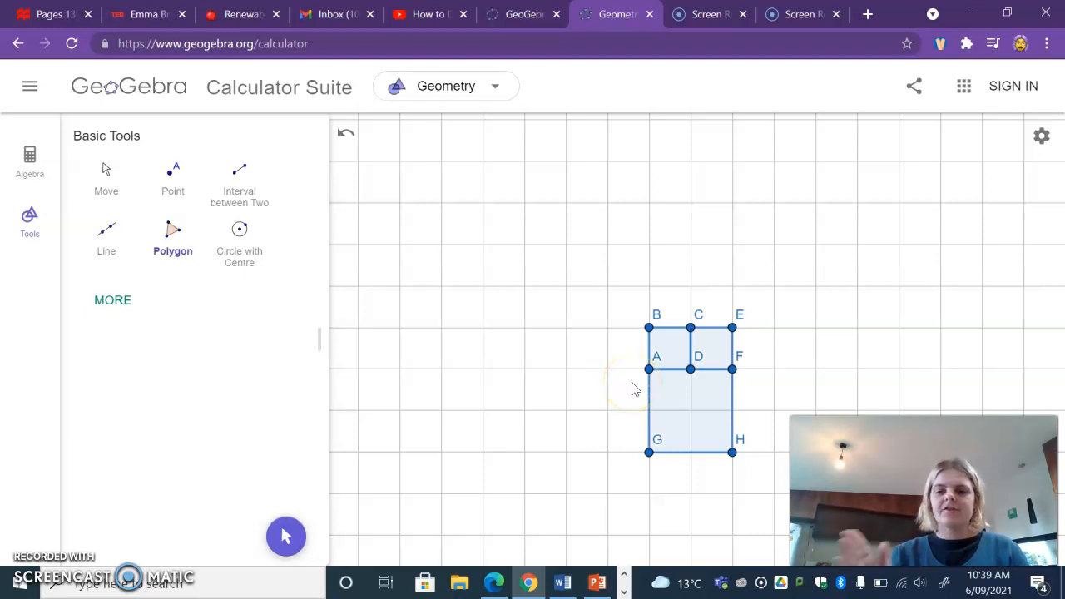
Step: Draw a three-by-three-unit square polygon along the left side of the existing squares, from their top-left corner to their bottom-left corner
{"action": "left_click", "coordinate": [430, 330]}
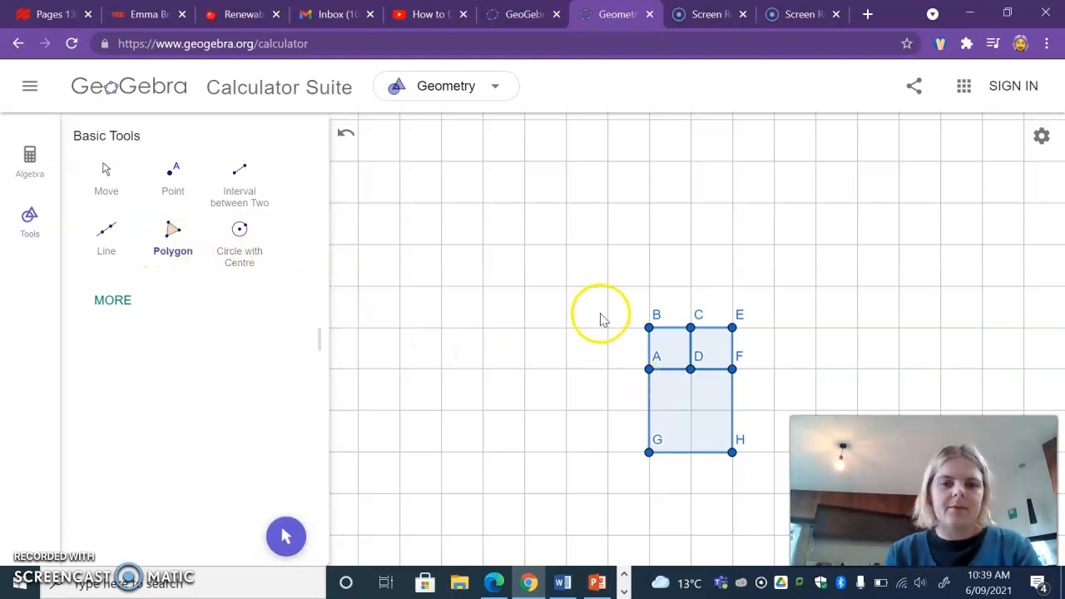
{"action": "left_click", "coordinate": [645, 330]}
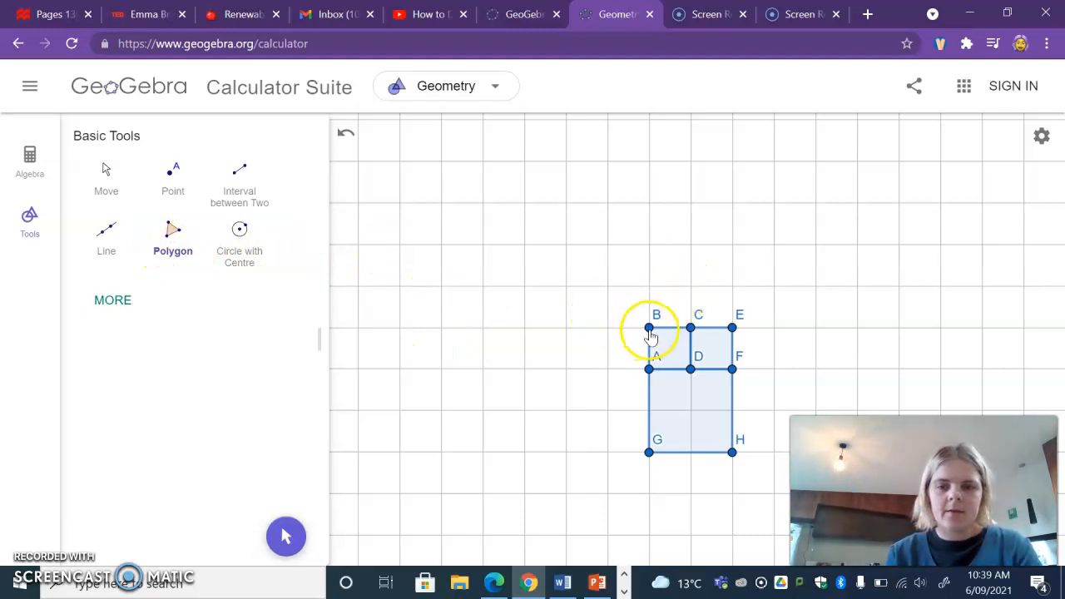
{"action": "left_click", "coordinate": [648, 449]}
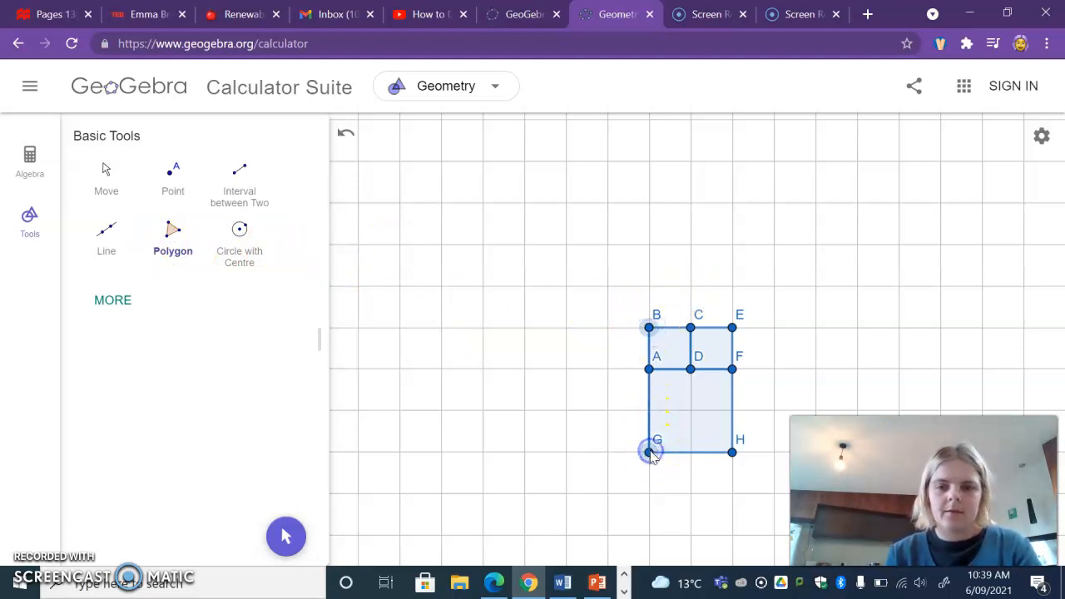
{"action": "left_click", "coordinate": [524, 452]}
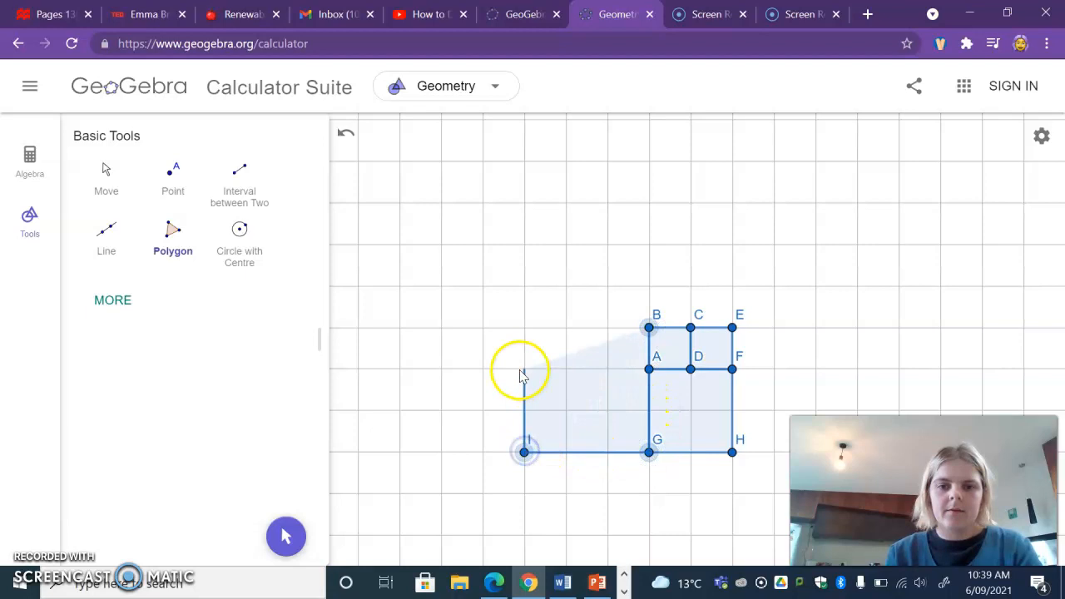
{"action": "left_click", "coordinate": [524, 331]}
{"action": "left_click", "coordinate": [524, 328]}
{"action": "left_click", "coordinate": [649, 328]}
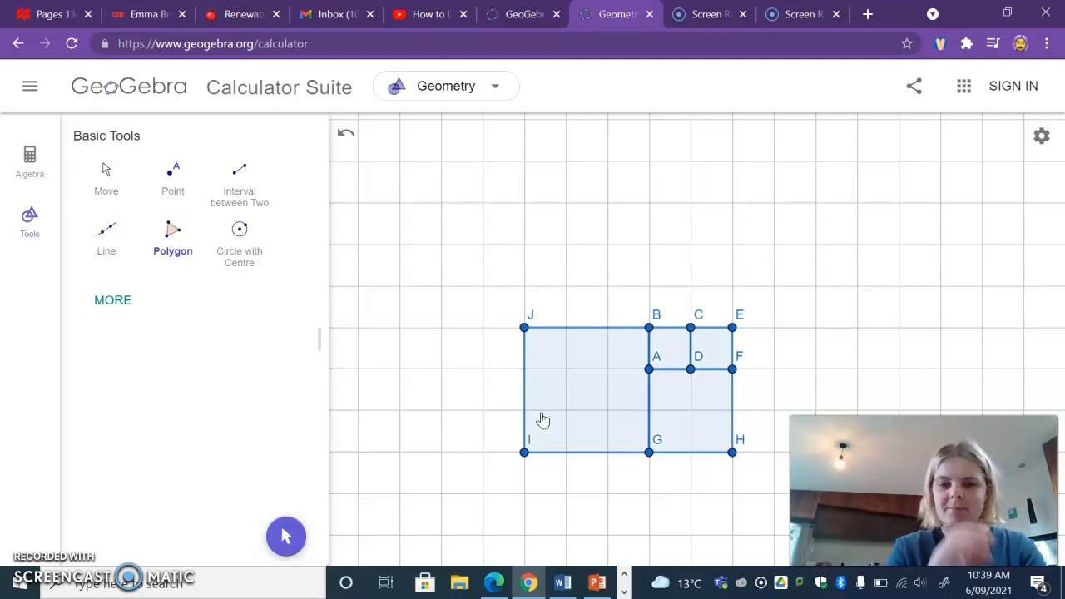
Step: Draw a five-by-five-unit square polygon above the existing squares, using their full combined top edge as its base
{"action": "left_click", "coordinate": [564, 270]}
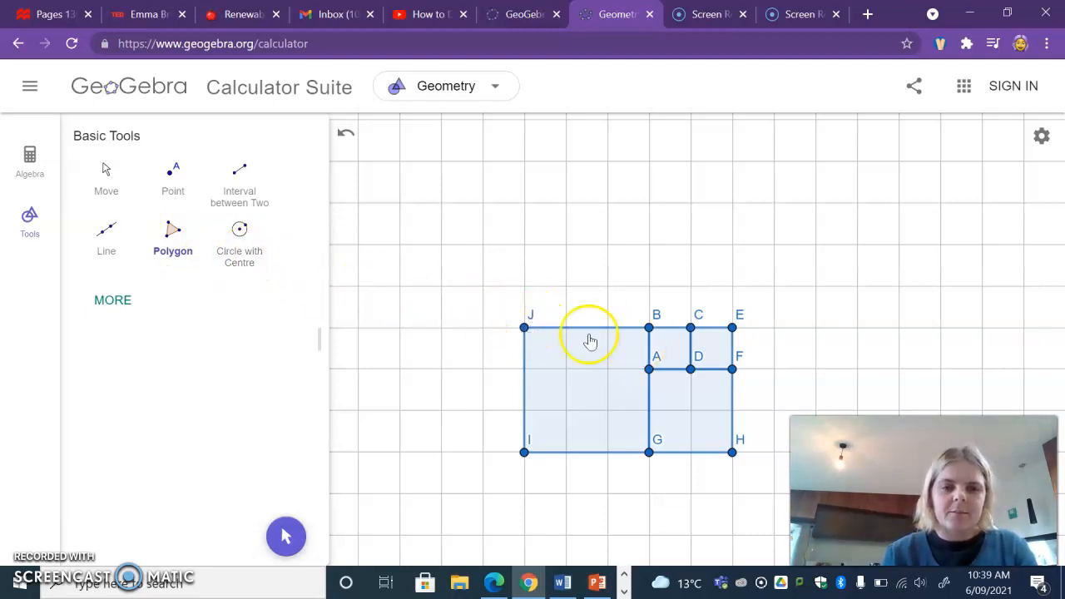
{"action": "left_click", "coordinate": [523, 327]}
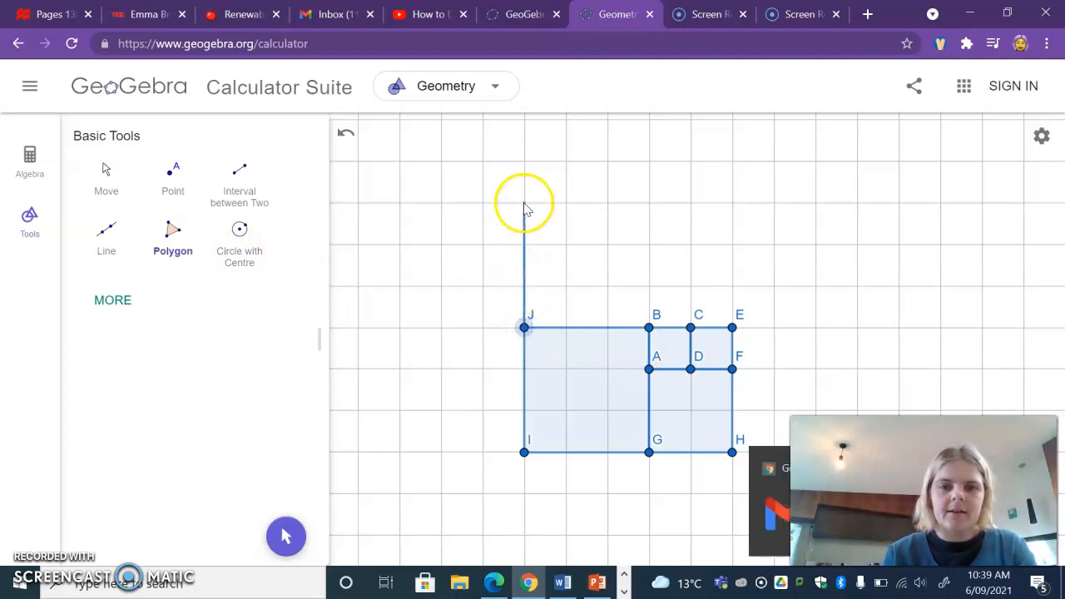
{"action": "left_click", "coordinate": [523, 121]}
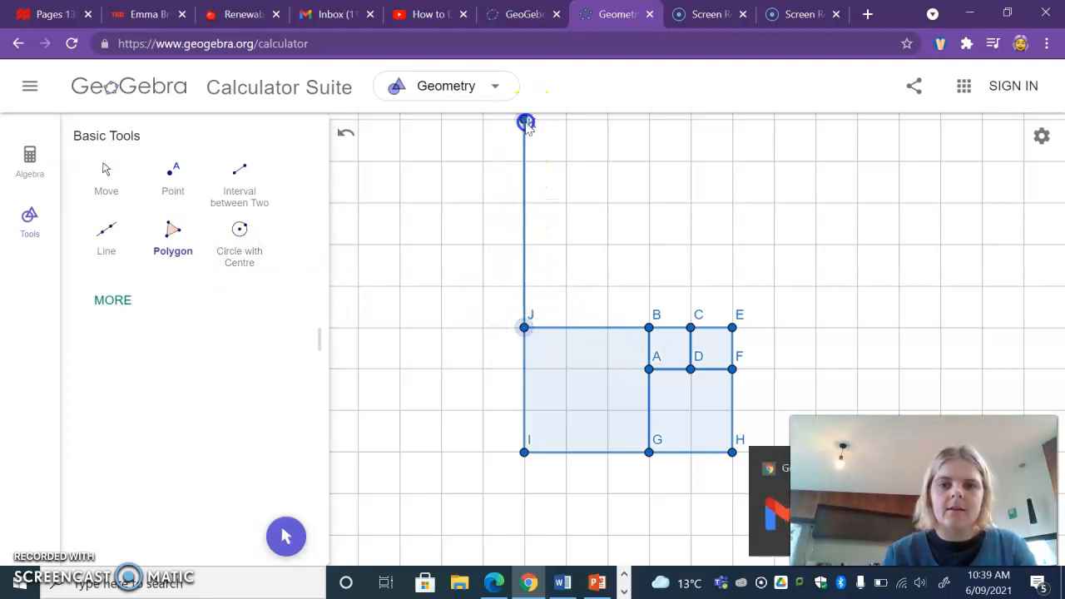
{"action": "left_click", "coordinate": [731, 121]}
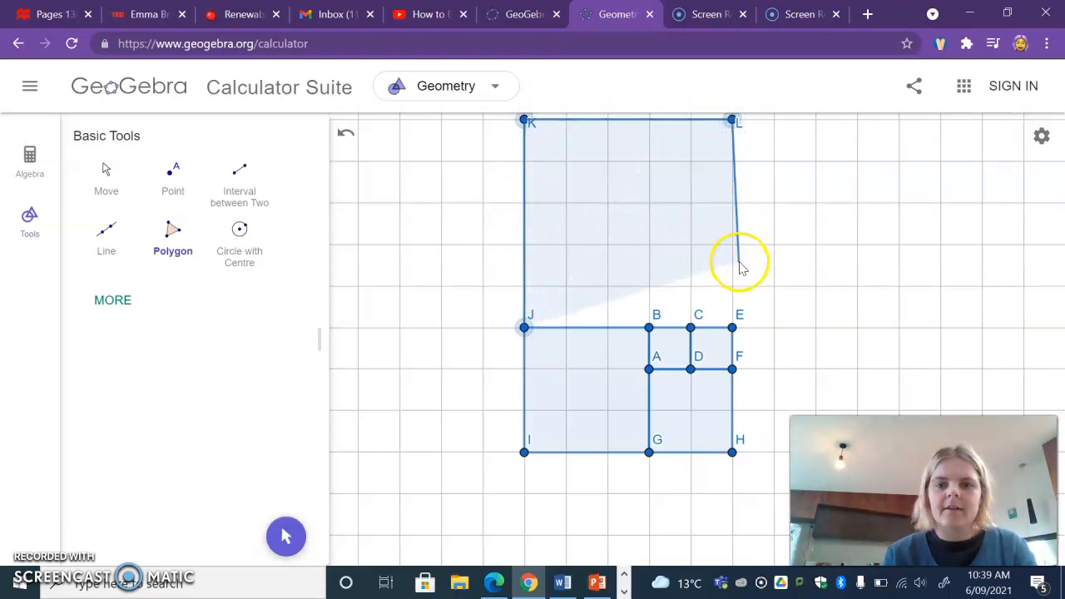
{"action": "left_click", "coordinate": [731, 329]}
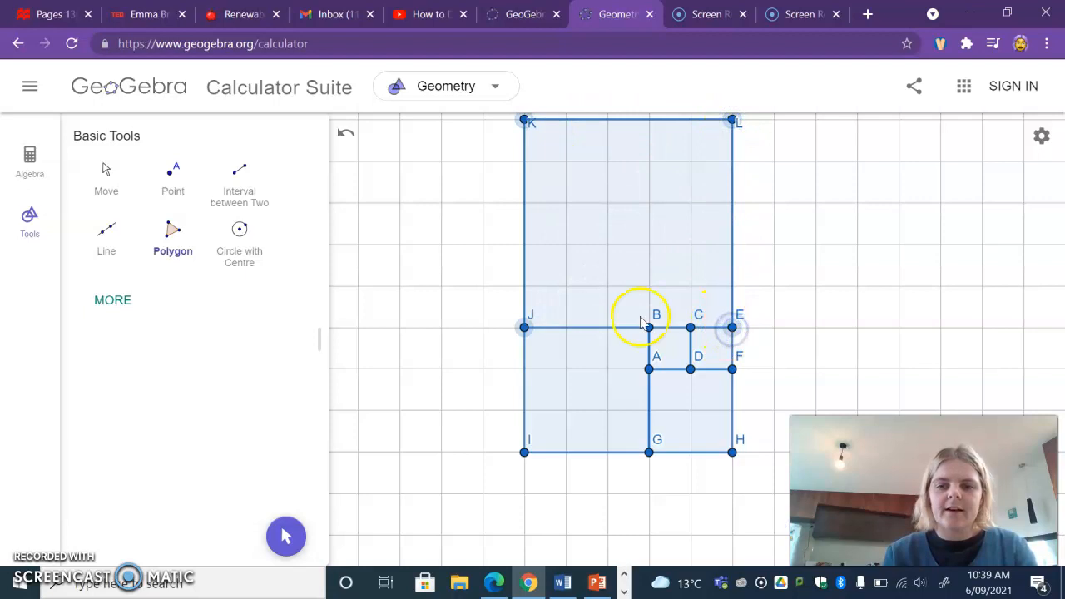
{"action": "left_click", "coordinate": [524, 328]}
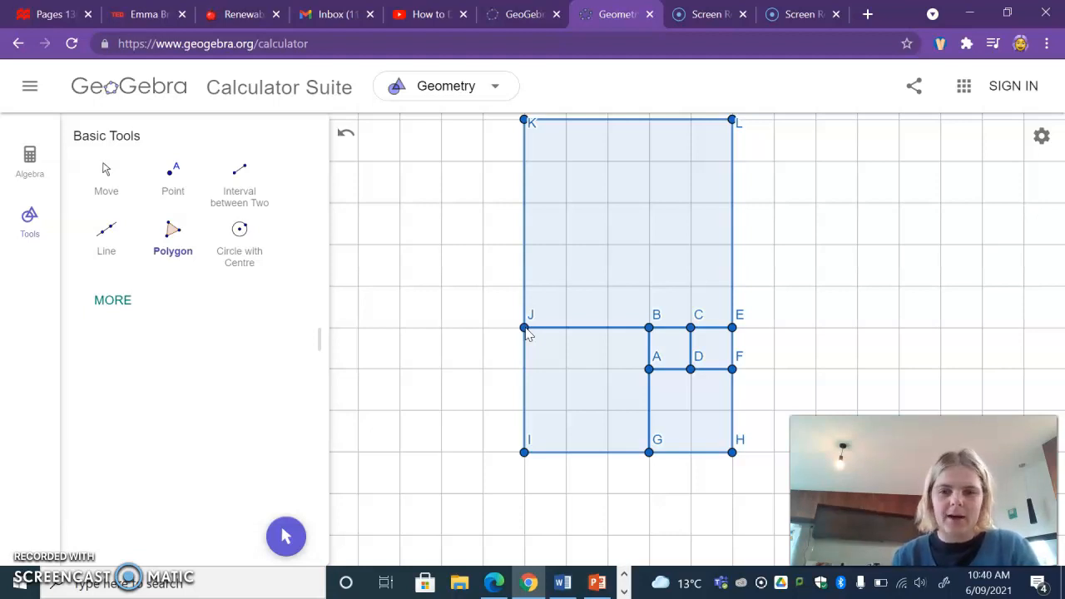
{"action": "left_click", "coordinate": [295, 301]}
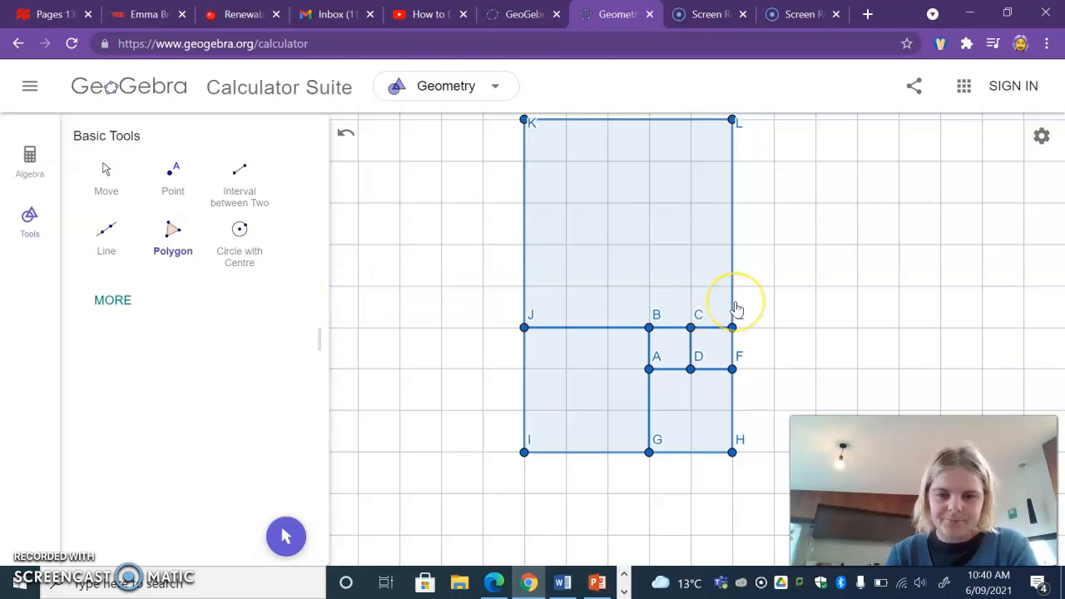
Step: Switch to the Move tool and shift the canvas so the whole pattern of five squares is in view
{"action": "left_click", "coordinate": [446, 241]}
{"action": "left_click", "coordinate": [115, 307]}
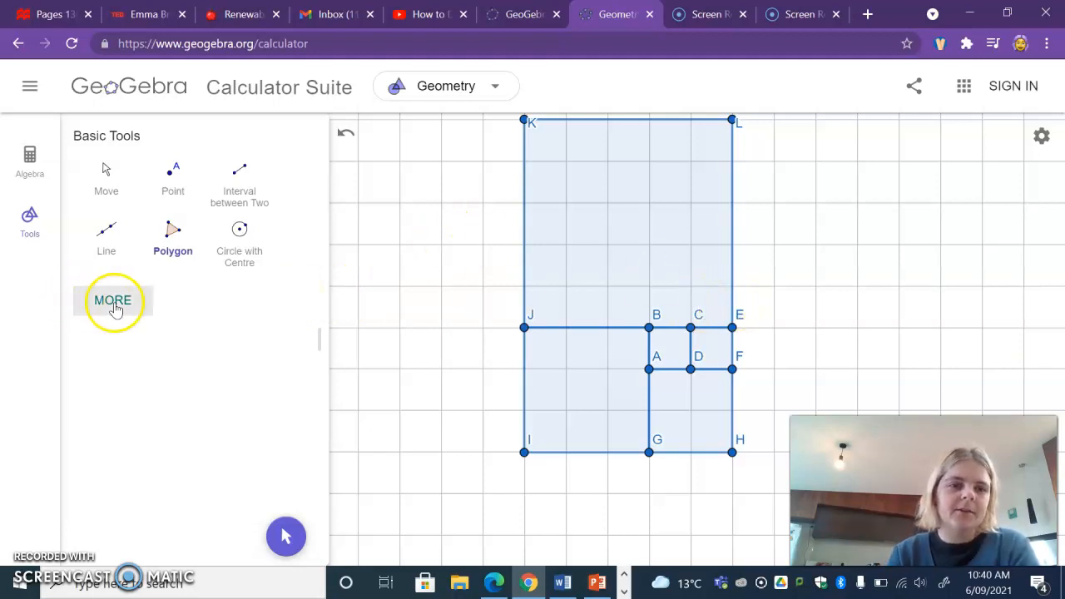
{"action": "left_click", "coordinate": [105, 173]}
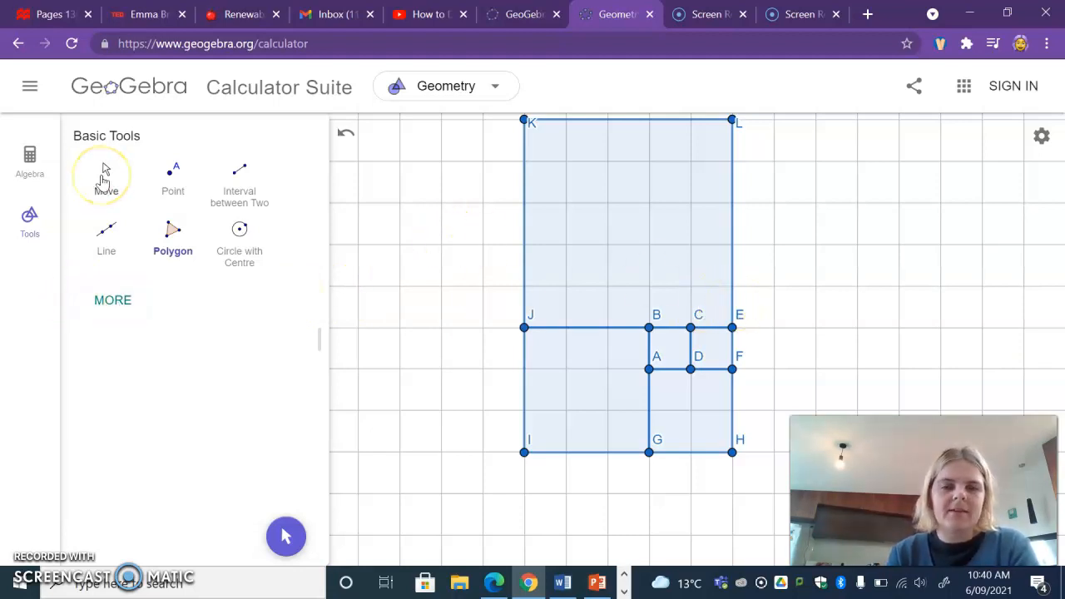
{"action": "left_click", "coordinate": [106, 174]}
{"action": "left_click", "coordinate": [626, 149]}
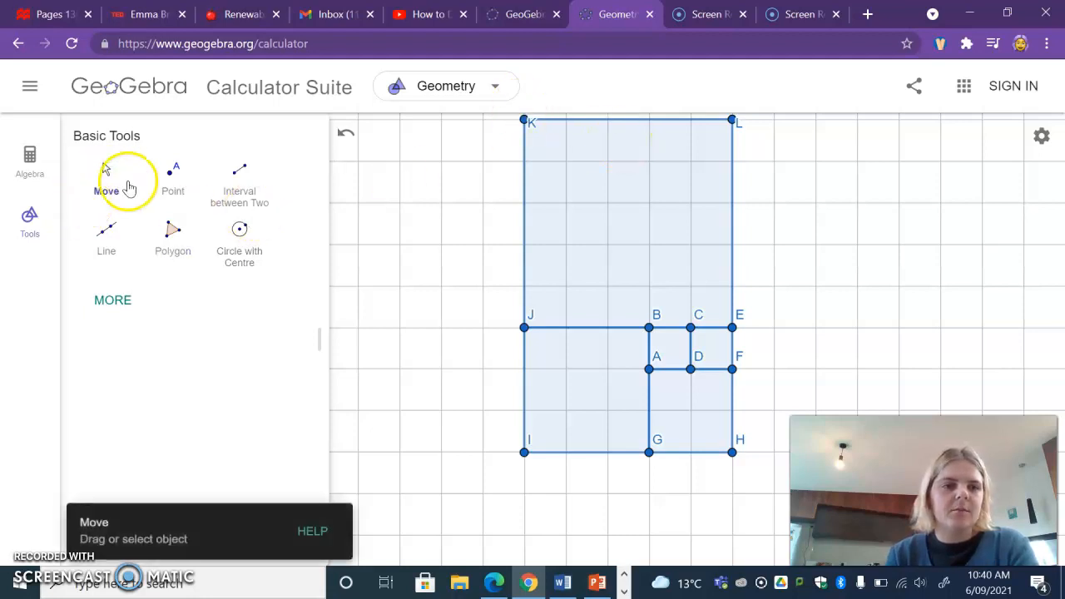
{"action": "mouse_move", "coordinate": [524, 121]}
{"action": "left_mouse_down"}
{"action": "mouse_move", "coordinate": [452, 214]}
{"action": "mouse_move", "coordinate": [543, 143]}
{"action": "mouse_move", "coordinate": [523, 121]}
{"action": "left_mouse_up"}
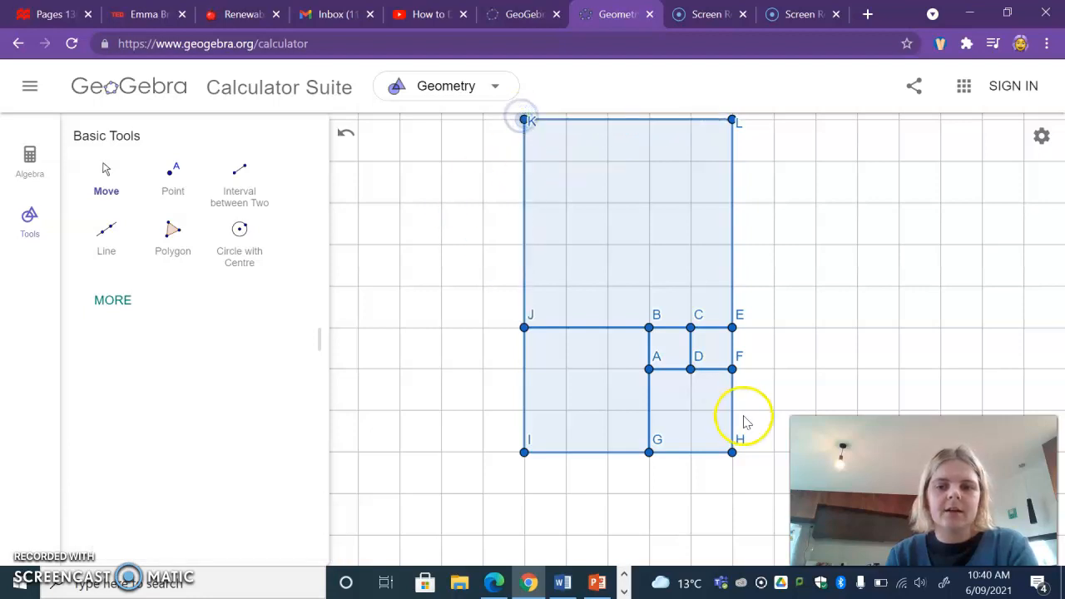
{"action": "left_click", "coordinate": [732, 453]}
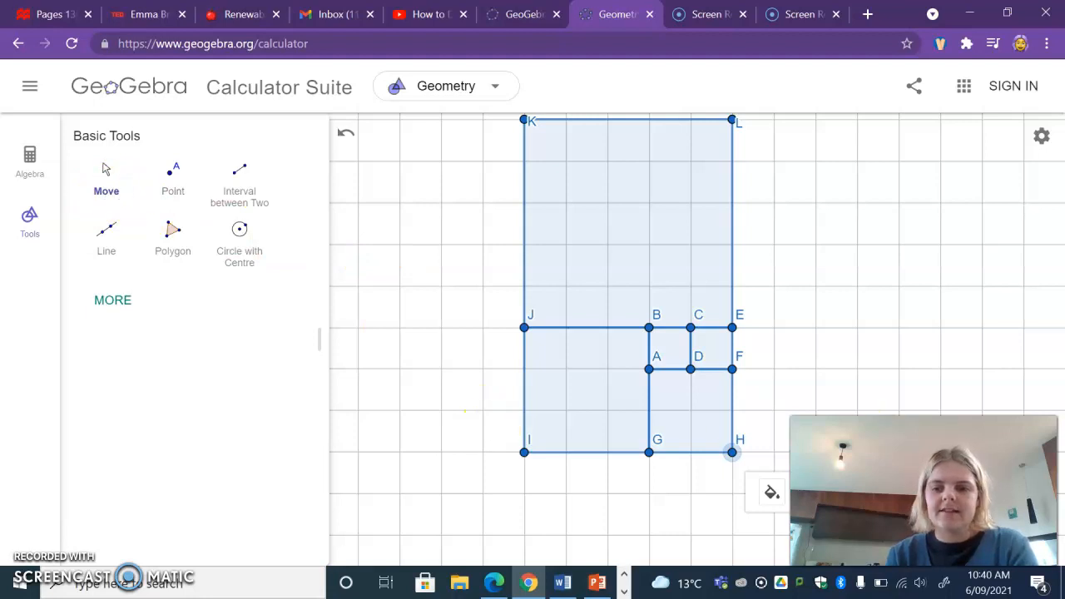
{"action": "mouse_move", "coordinate": [841, 312]}
{"action": "left_mouse_down"}
{"action": "mouse_move", "coordinate": [805, 240]}
{"action": "mouse_move", "coordinate": [803, 307]}
{"action": "mouse_move", "coordinate": [573, 342]}
{"action": "mouse_move", "coordinate": [945, 247]}
{"action": "mouse_move", "coordinate": [774, 276]}
{"action": "mouse_move", "coordinate": [691, 347]}
{"action": "mouse_move", "coordinate": [726, 353]}
{"action": "mouse_move", "coordinate": [741, 302]}
{"action": "mouse_move", "coordinate": [739, 325]}
{"action": "left_mouse_up"}
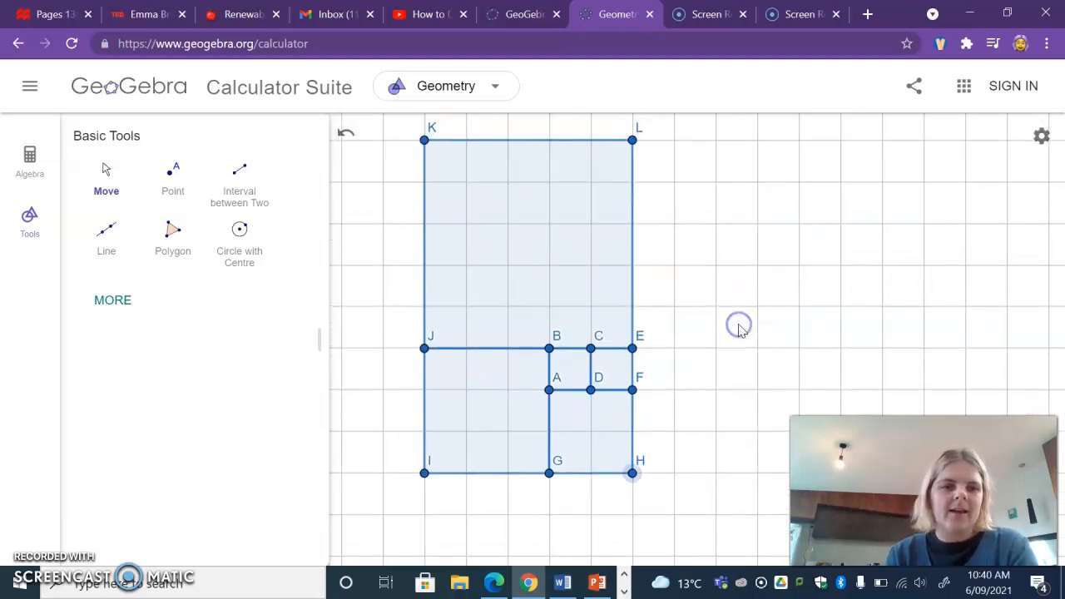
Step: Draw a quarter-circle Circular Sector in the first one-unit square, centred at D and running from C to A
{"action": "left_click", "coordinate": [92, 313]}
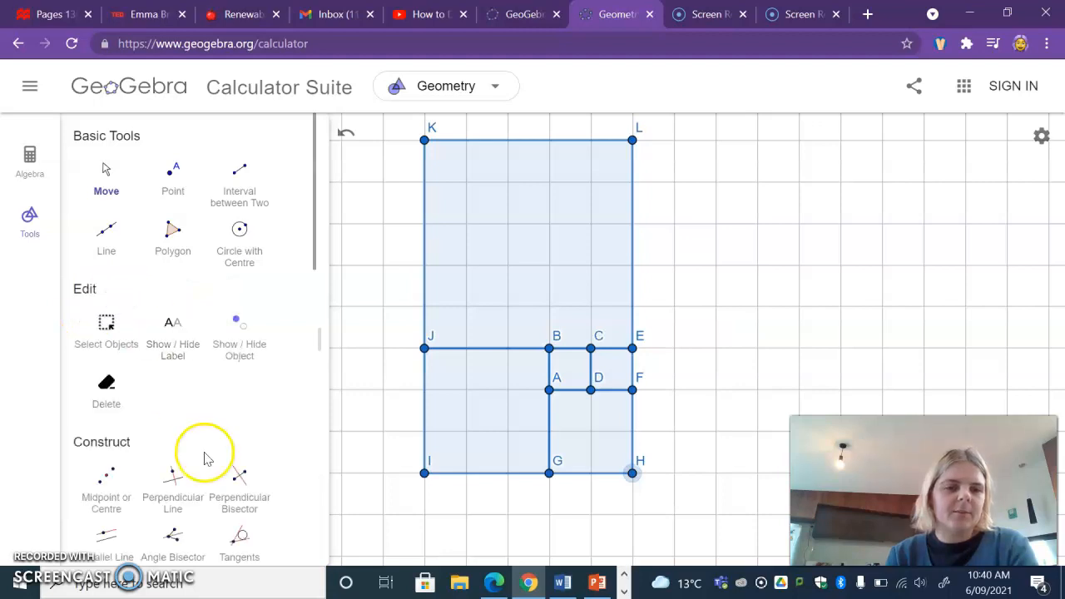
{"action": "scroll", "coordinate": [207, 458], "scroll_direction": "down", "scroll_amount": 2}
{"action": "scroll", "coordinate": [207, 458], "scroll_direction": "down", "scroll_amount": 1}
{"action": "scroll", "coordinate": [202, 457], "scroll_direction": "up", "scroll_amount": 3}
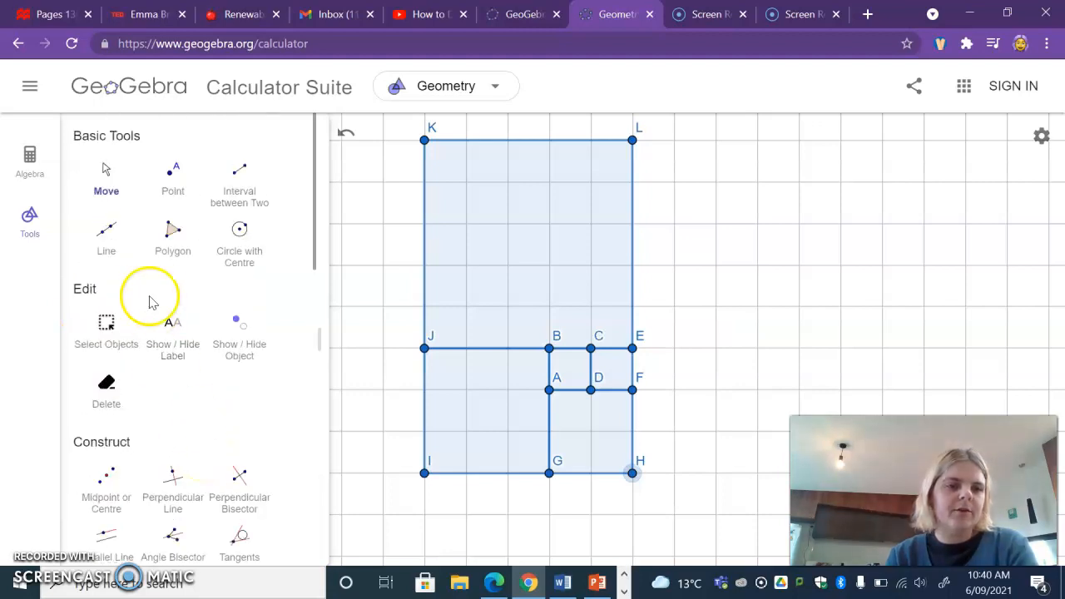
{"action": "scroll", "coordinate": [167, 409], "scroll_direction": "down", "scroll_amount": 5}
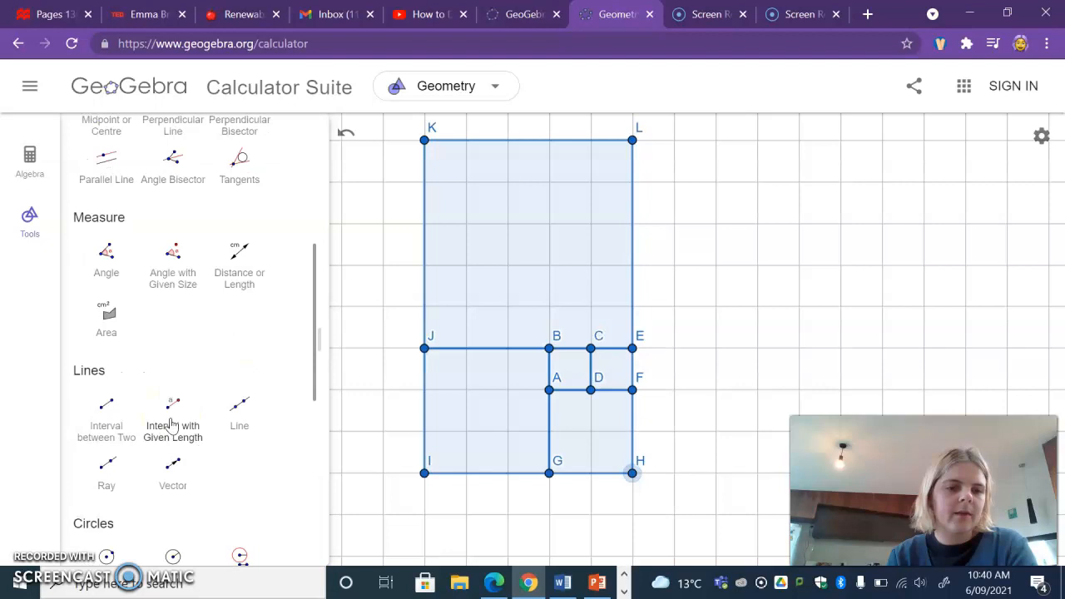
{"action": "scroll", "coordinate": [172, 516], "scroll_direction": "down", "scroll_amount": 1}
{"action": "left_click", "coordinate": [176, 407]}
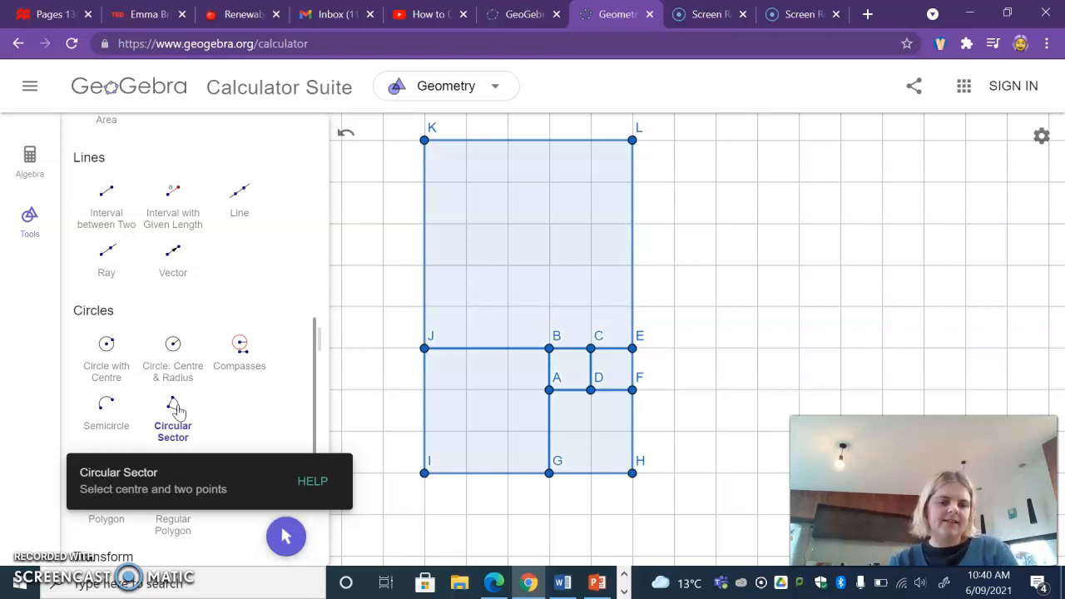
{"action": "left_click", "coordinate": [571, 368]}
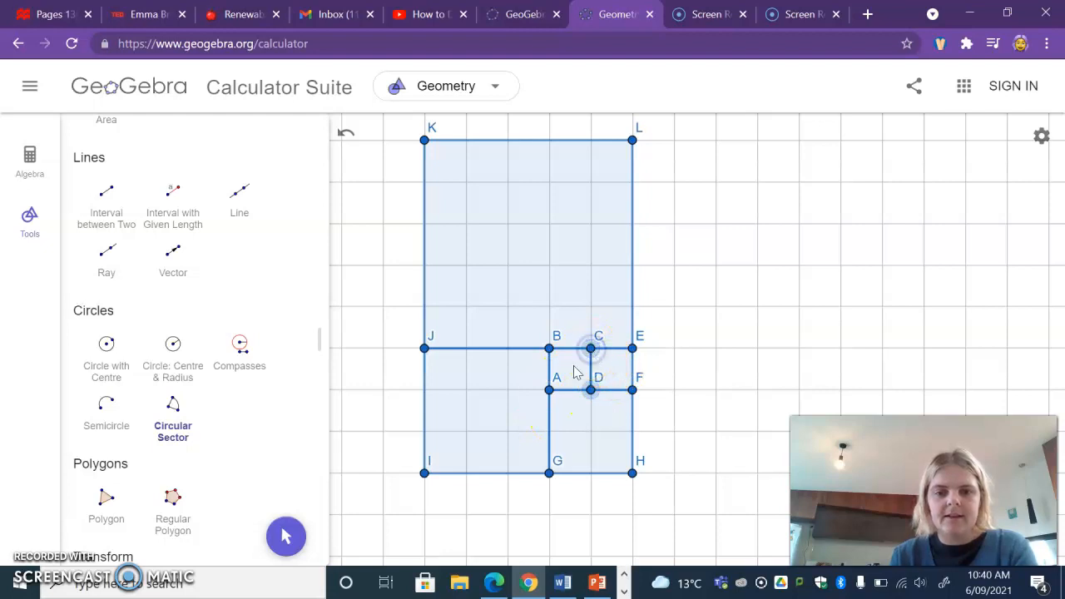
{"action": "left_click", "coordinate": [549, 389]}
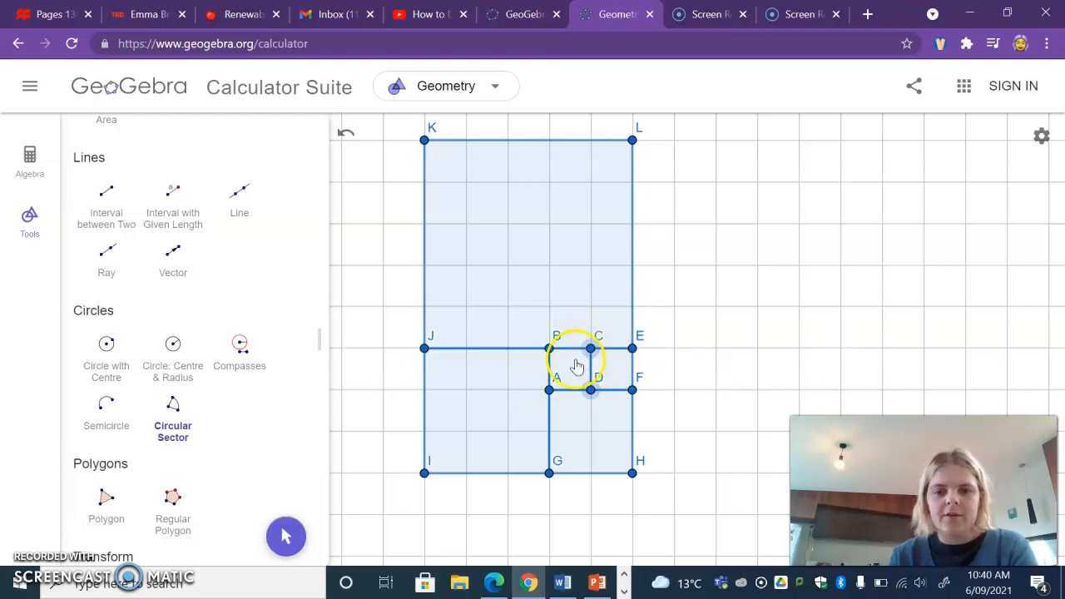
{"action": "left_click", "coordinate": [553, 390]}
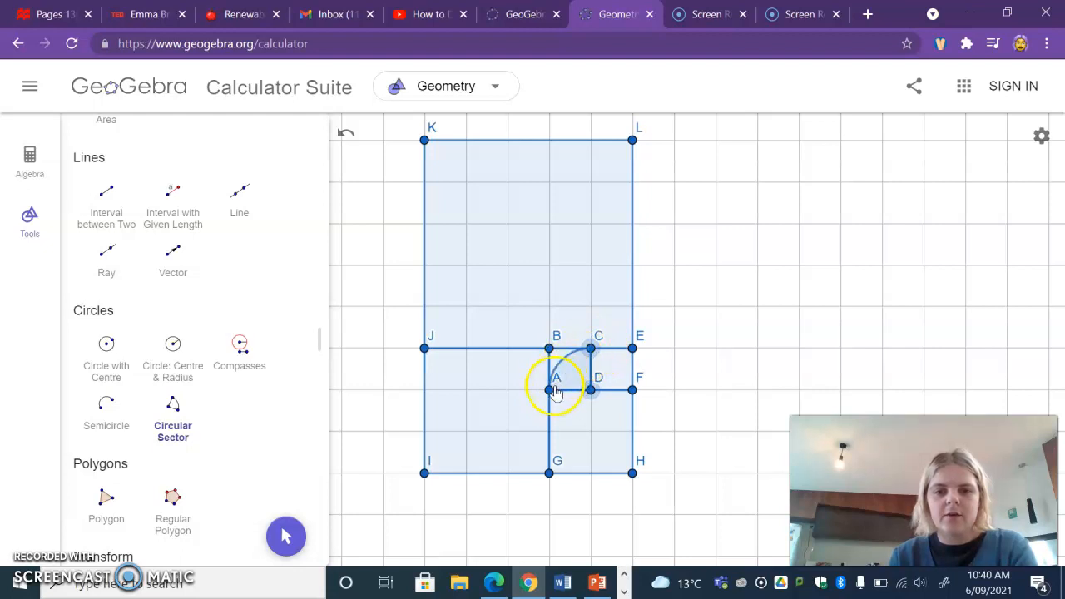
{"action": "left_click", "coordinate": [591, 348]}
{"action": "left_click", "coordinate": [556, 397]}
Step: Try to draw a Circular Sector for the second one-unit square, centred at D and running from C to F
{"action": "left_click", "coordinate": [1013, 289]}
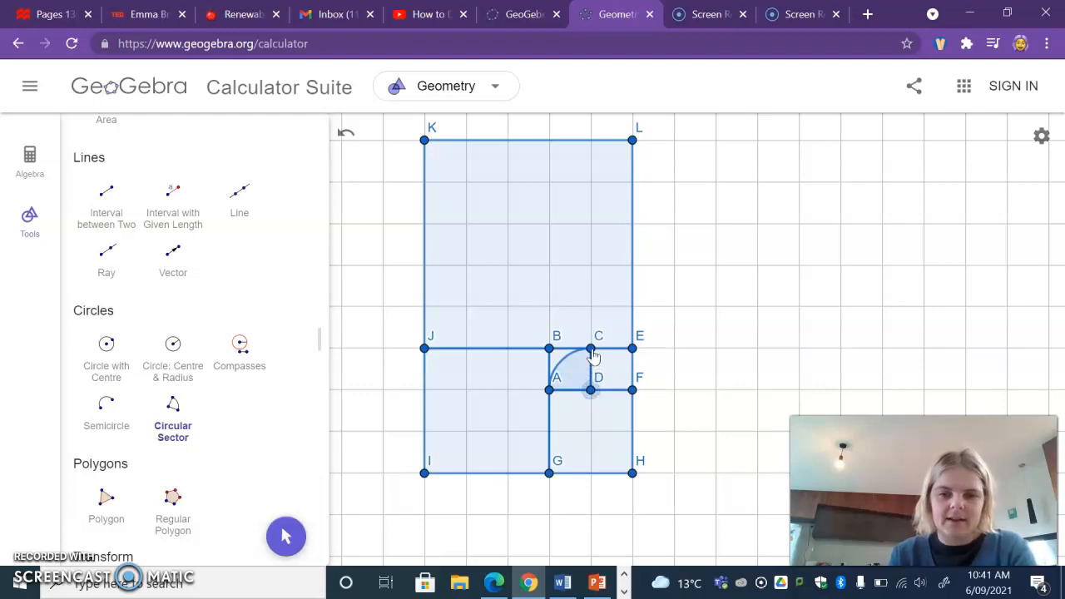
{"action": "left_click", "coordinate": [632, 387]}
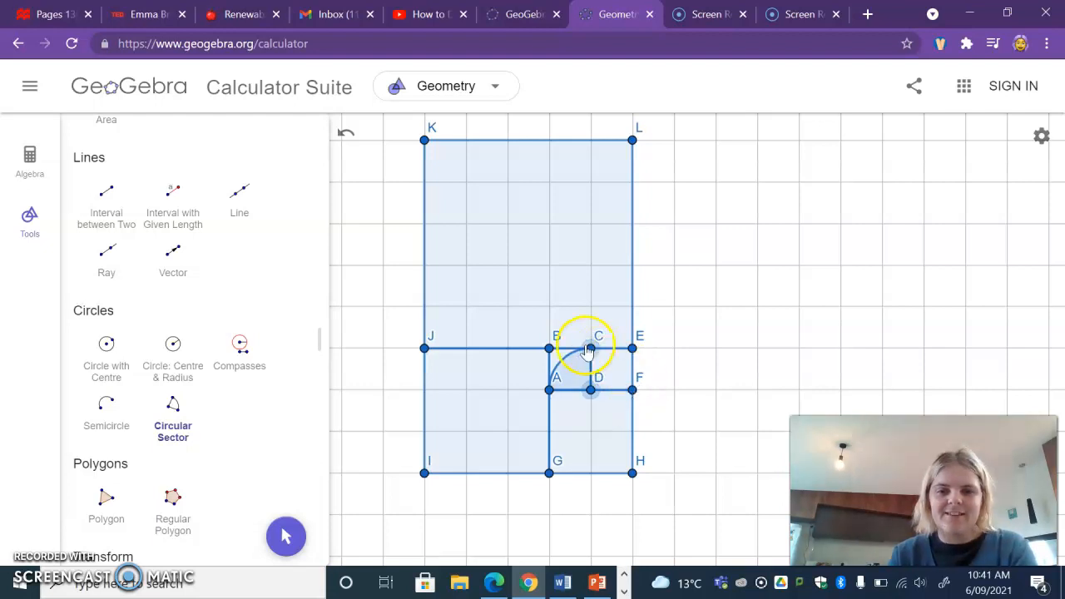
{"action": "left_click", "coordinate": [592, 421]}
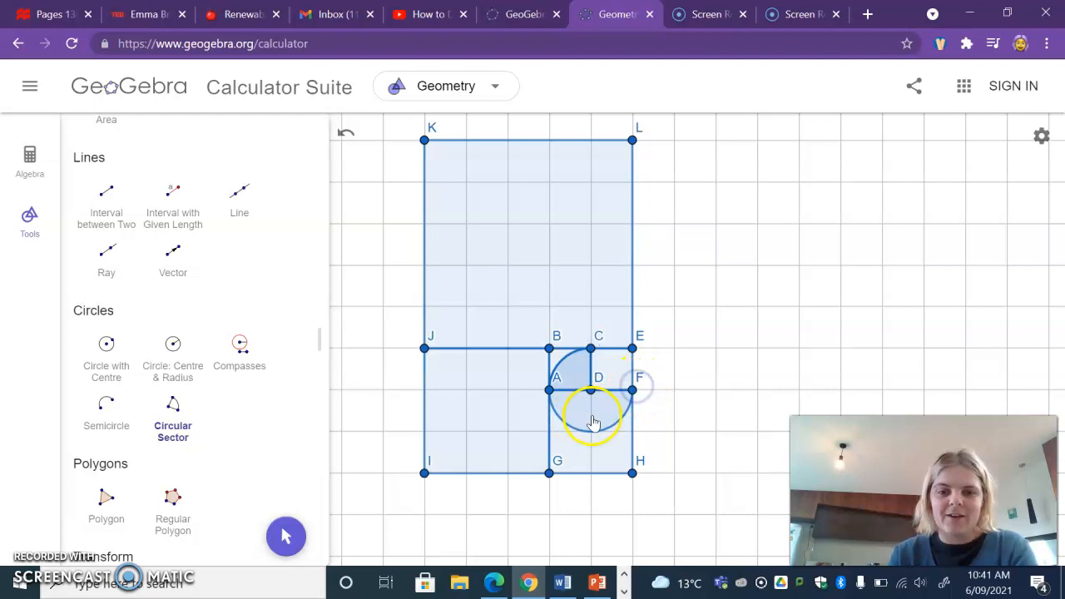
Step: Delete the oversized circular sector centred at D that extends below the two one-unit squares
{"action": "scroll", "coordinate": [107, 186], "scroll_direction": "up", "scroll_amount": 7}
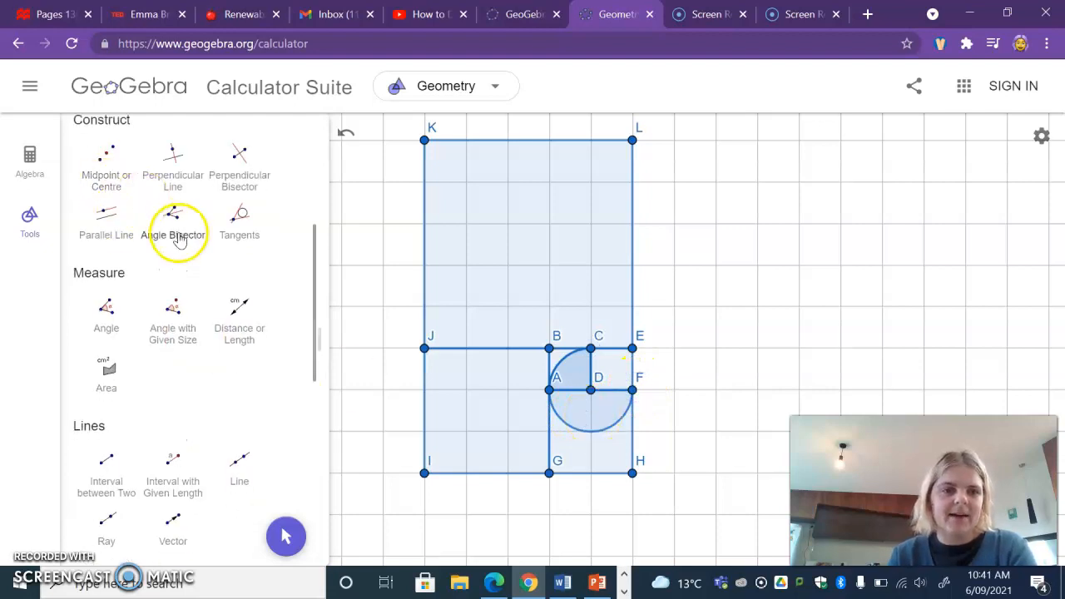
{"action": "left_click", "coordinate": [121, 204]}
{"action": "left_click", "coordinate": [603, 434]}
{"action": "left_click", "coordinate": [596, 413]}
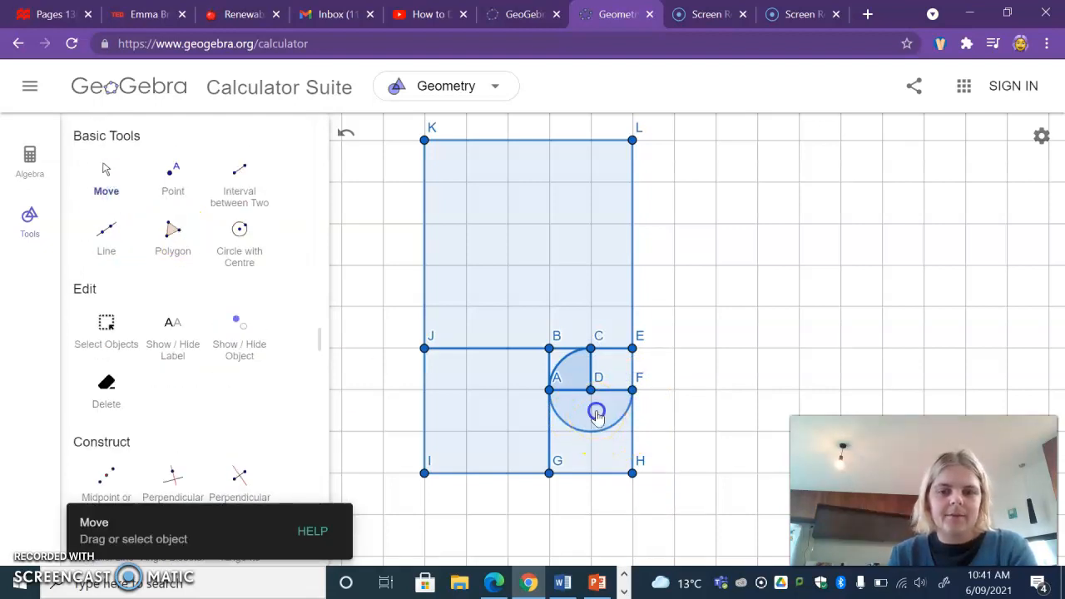
{"action": "left_click", "coordinate": [732, 318]}
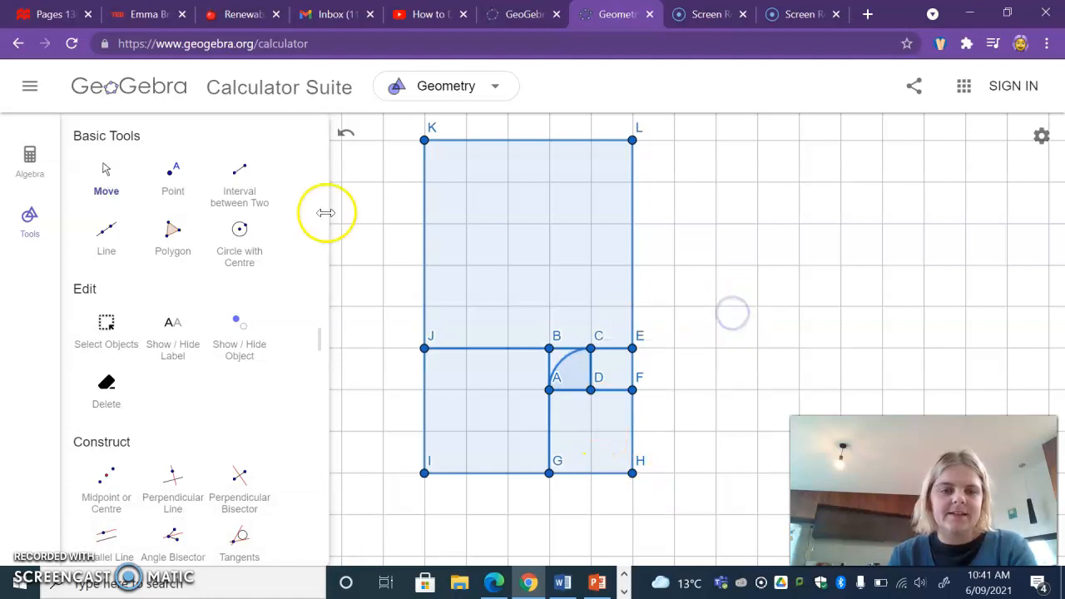
Step: Draw a quarter-circle Circular Sector in the second one-unit square, centred at D and running from F to C
{"action": "scroll", "coordinate": [167, 333], "scroll_direction": "down", "scroll_amount": 4}
{"action": "scroll", "coordinate": [158, 400], "scroll_direction": "down", "scroll_amount": 4}
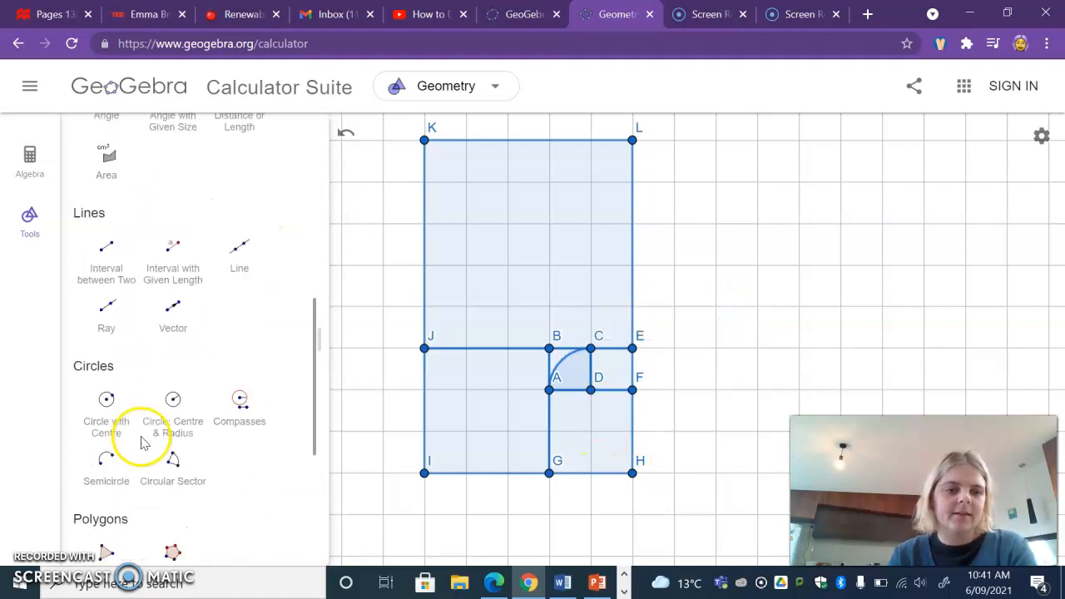
{"action": "left_click", "coordinate": [175, 437]}
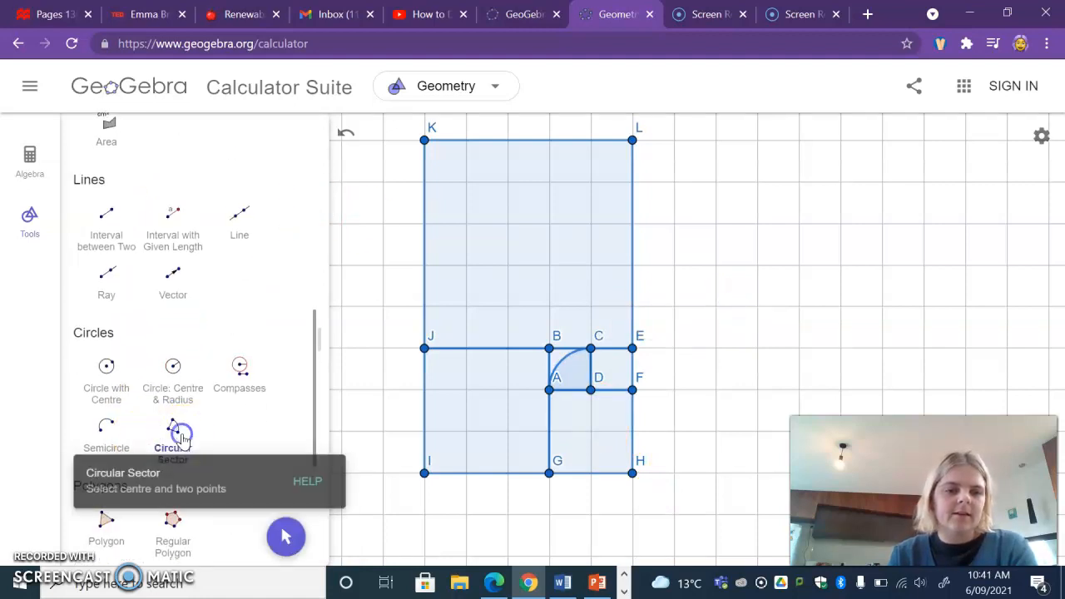
{"action": "left_click", "coordinate": [591, 391]}
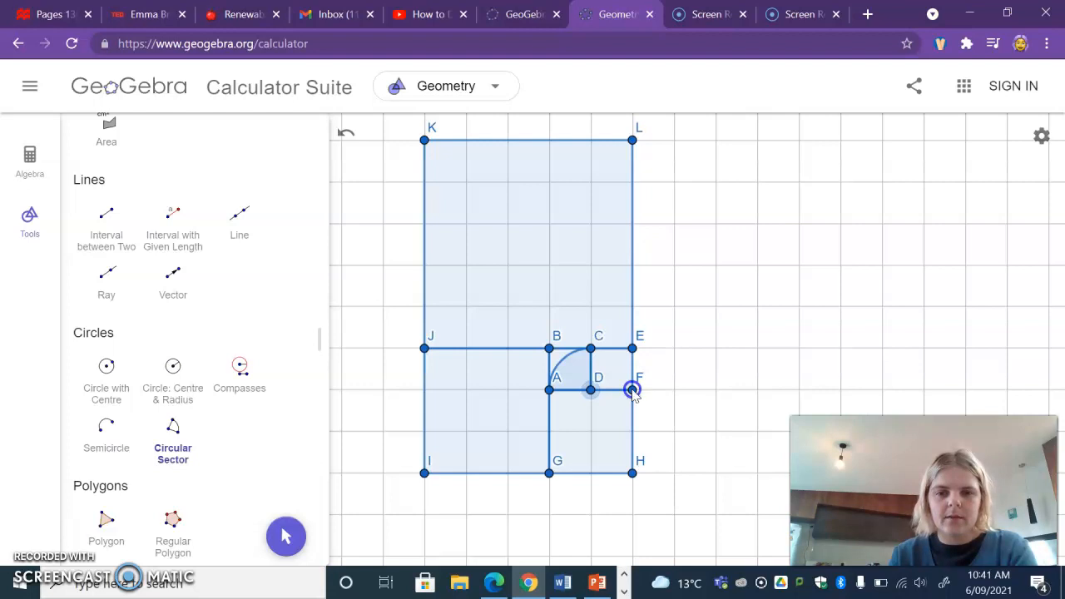
{"action": "left_click", "coordinate": [632, 391]}
{"action": "left_click", "coordinate": [595, 351]}
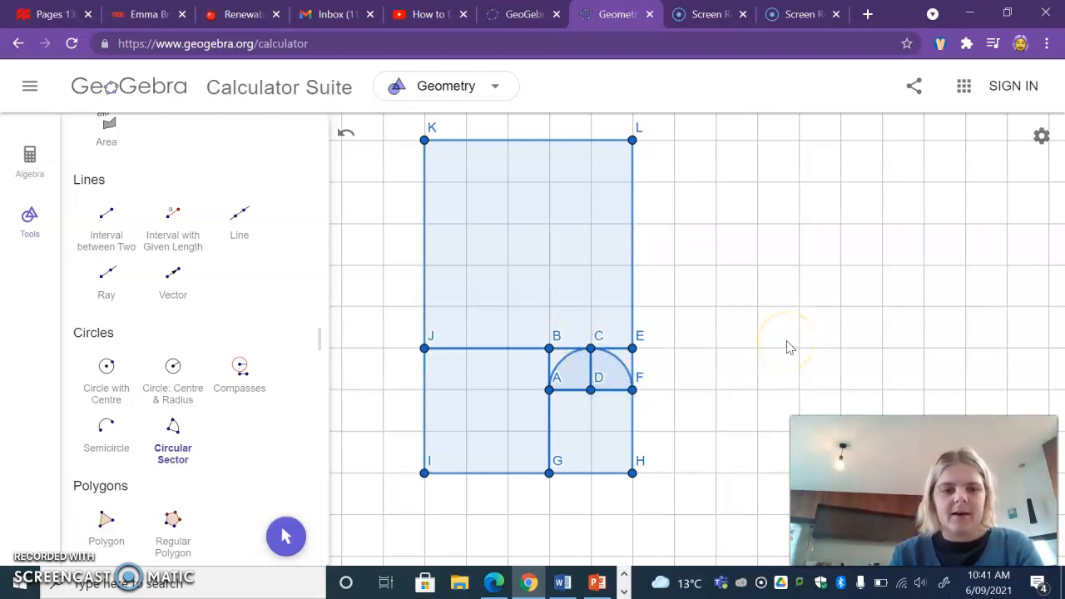
Step: Try to draw a Circular Sector for the two-by-two square, centred at A and running from F to G
{"action": "left_click", "coordinate": [203, 441]}
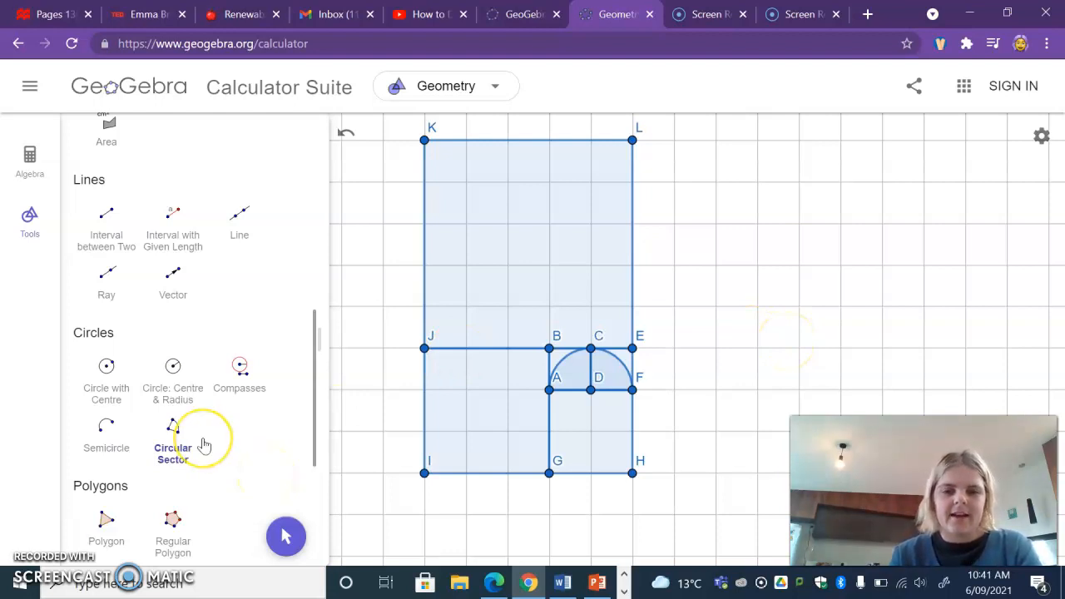
{"action": "left_click", "coordinate": [548, 391]}
{"action": "left_click", "coordinate": [631, 389]}
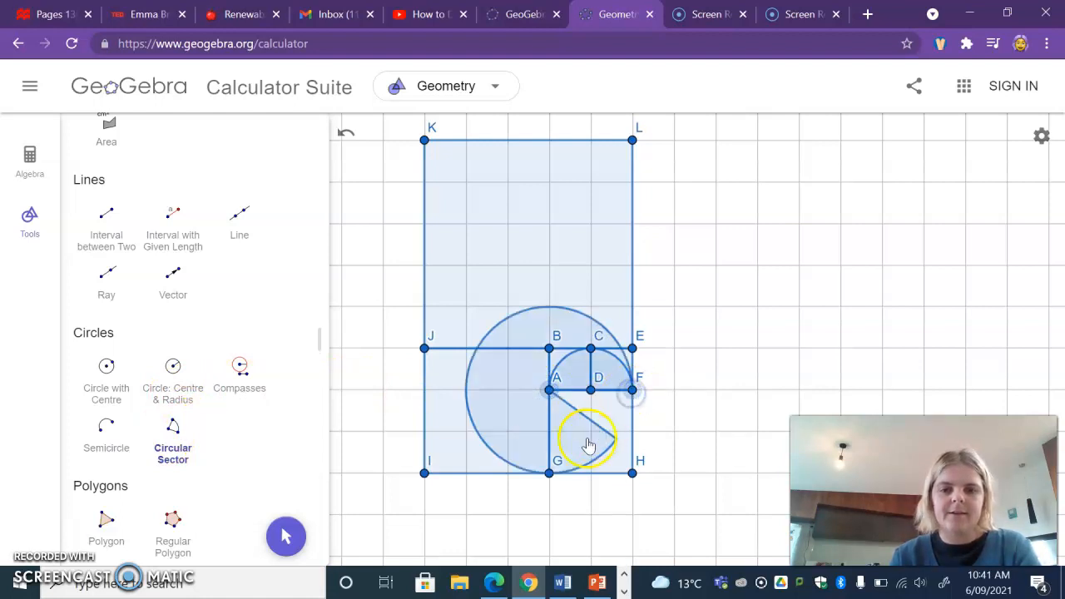
{"action": "left_click", "coordinate": [549, 471]}
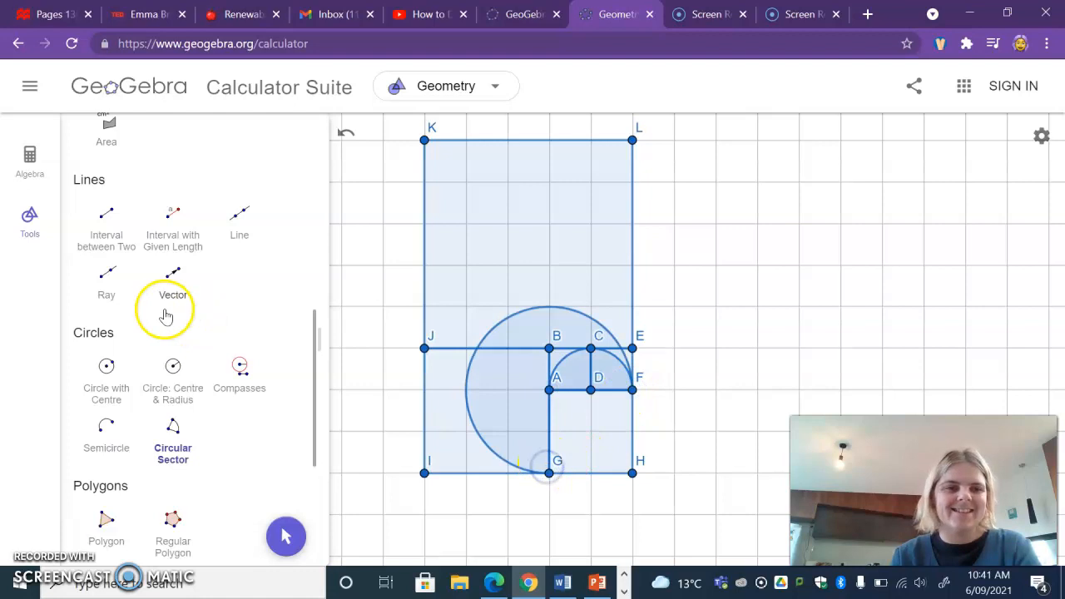
Step: Delete the oversized circular sector centred at A, keeping the two small quarter circles
{"action": "scroll", "coordinate": [166, 315], "scroll_direction": "up", "scroll_amount": 10}
{"action": "left_click", "coordinate": [105, 174]}
{"action": "left_click", "coordinate": [507, 412]}
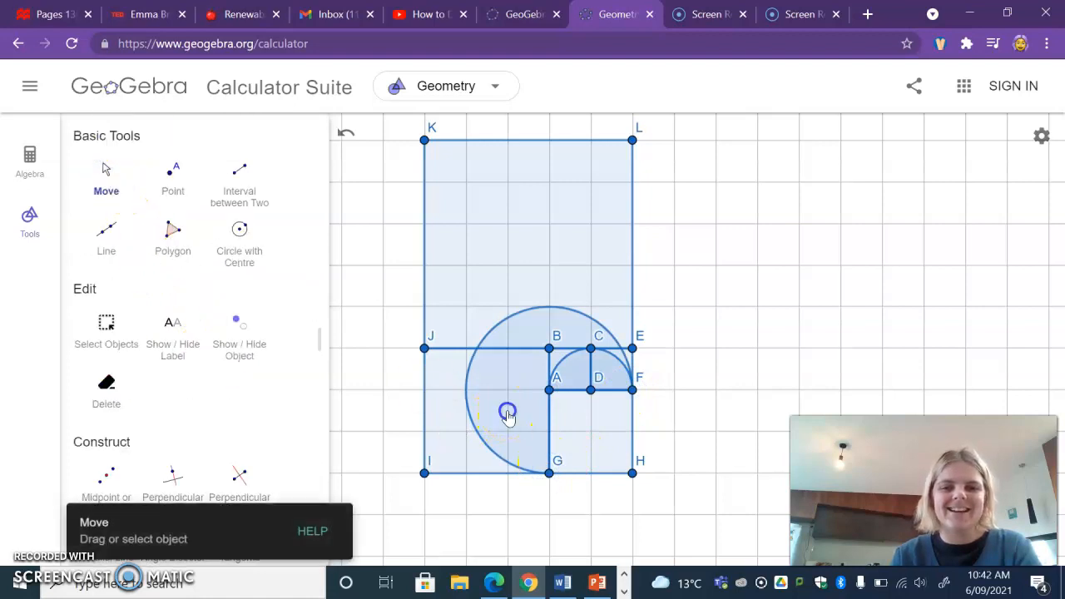
{"action": "left_click", "coordinate": [689, 278]}
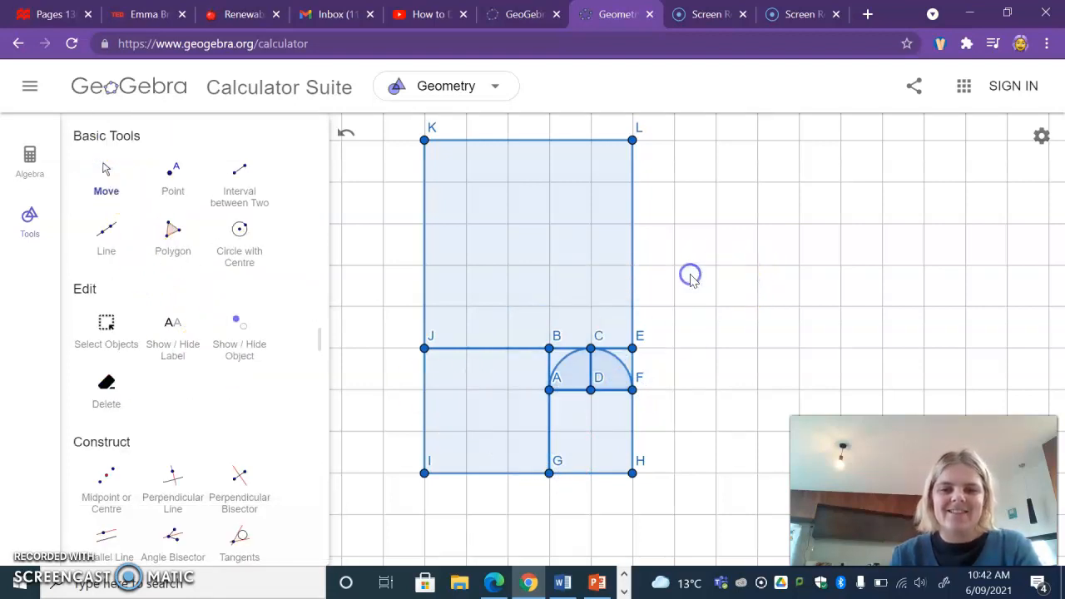
Step: Try the two-by-two square's Circular Sector again, with centre A, start point F and end point G
{"action": "scroll", "coordinate": [222, 499], "scroll_direction": "down", "scroll_amount": 8}
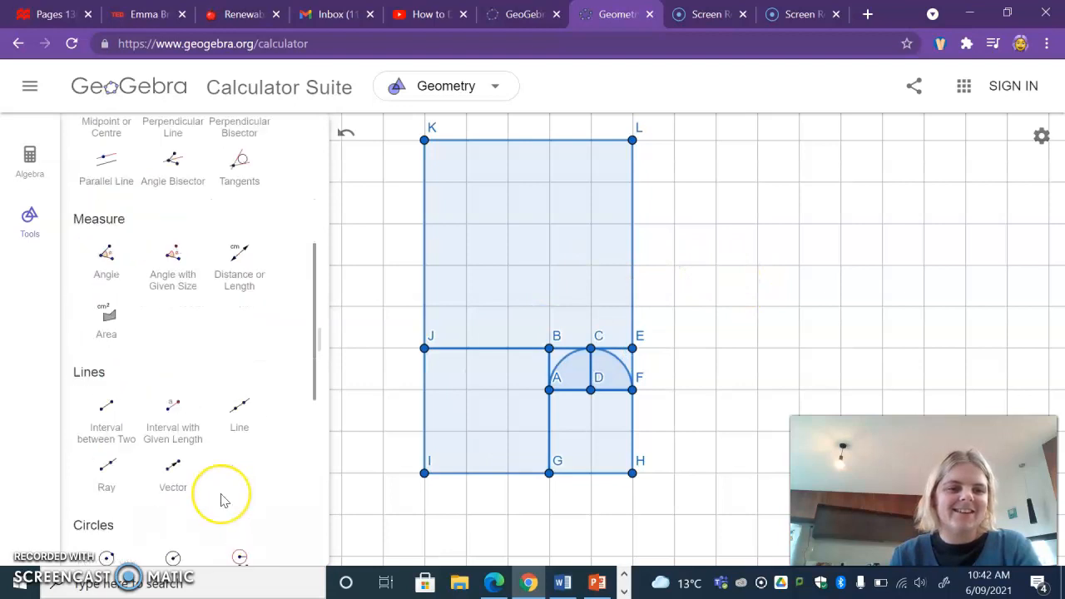
{"action": "left_click", "coordinate": [173, 360]}
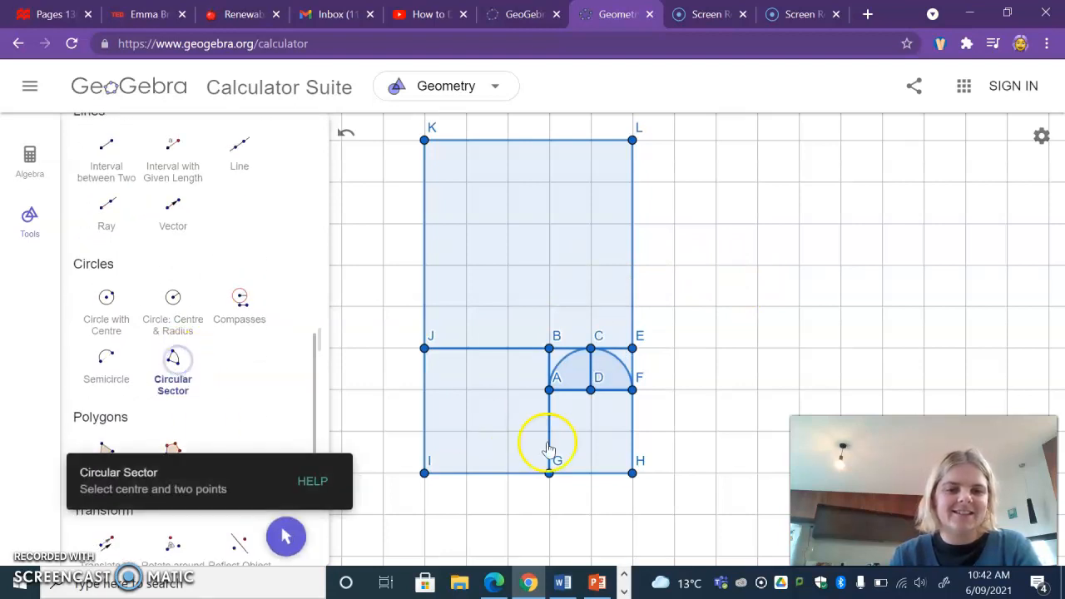
{"action": "left_click", "coordinate": [554, 391]}
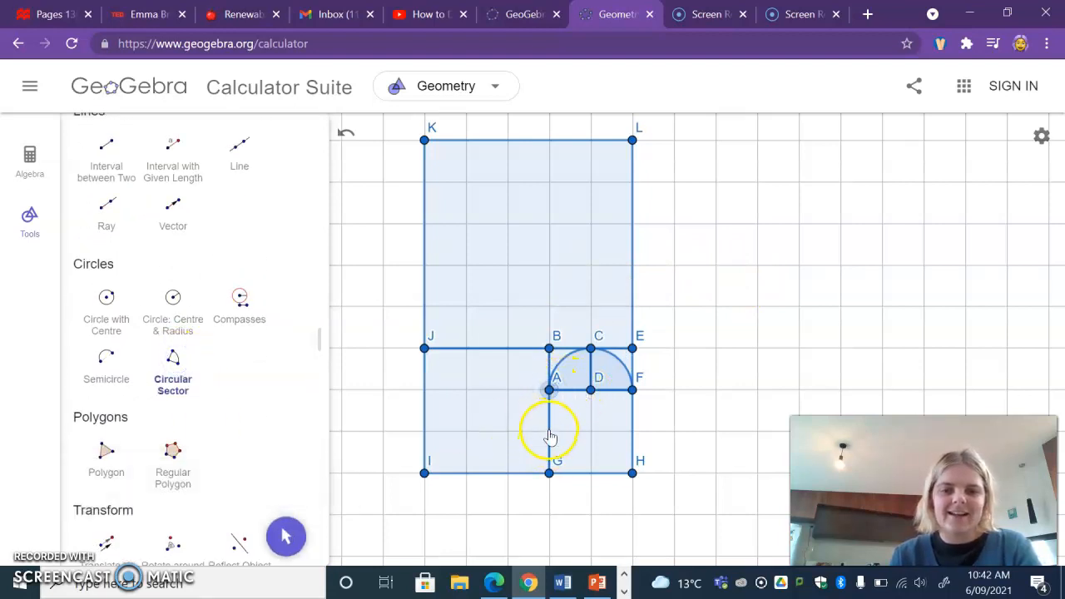
{"action": "left_click", "coordinate": [634, 391]}
{"action": "left_click", "coordinate": [547, 475]}
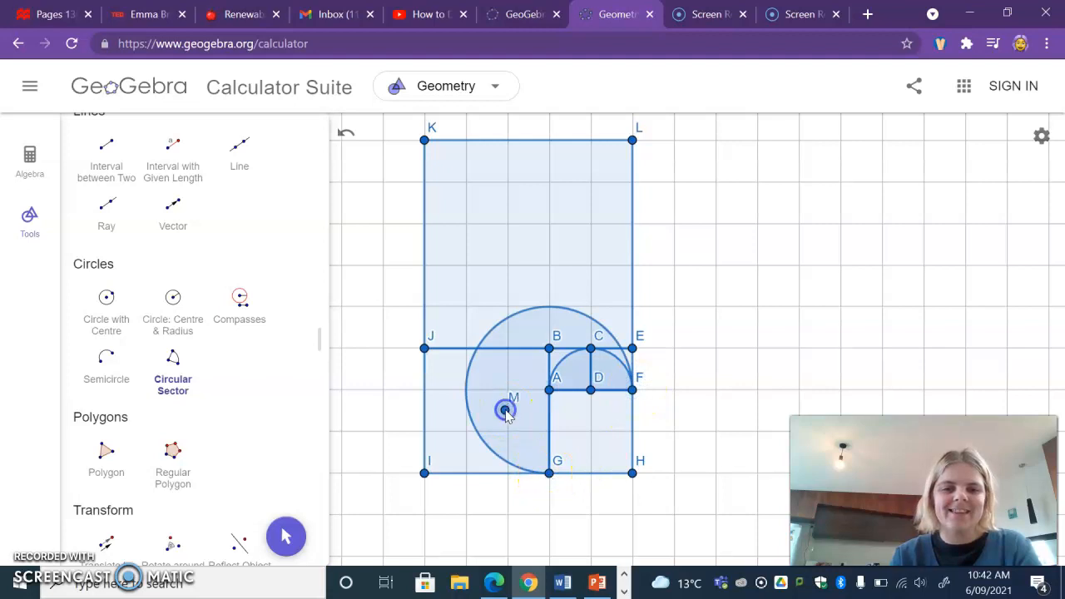
Step: Delete the repeated oversized sector centred at A together with the stray point M inside it
{"action": "scroll", "coordinate": [240, 305], "scroll_direction": "up", "scroll_amount": 8}
{"action": "scroll", "coordinate": [244, 305], "scroll_direction": "up", "scroll_amount": 2}
{"action": "left_click", "coordinate": [100, 167]}
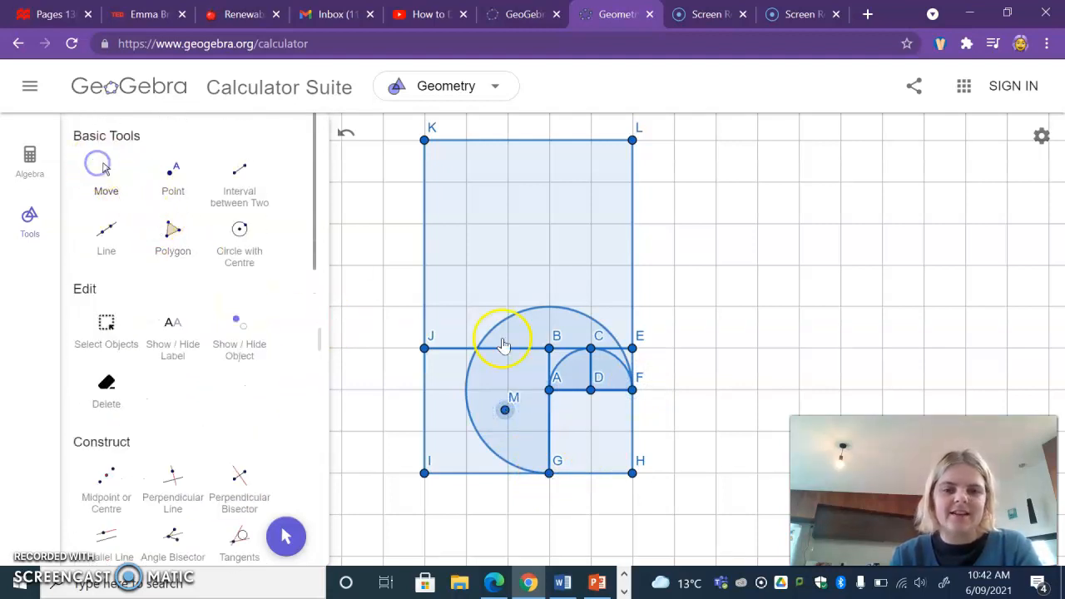
{"action": "left_click", "coordinate": [520, 388]}
{"action": "left_click", "coordinate": [701, 281]}
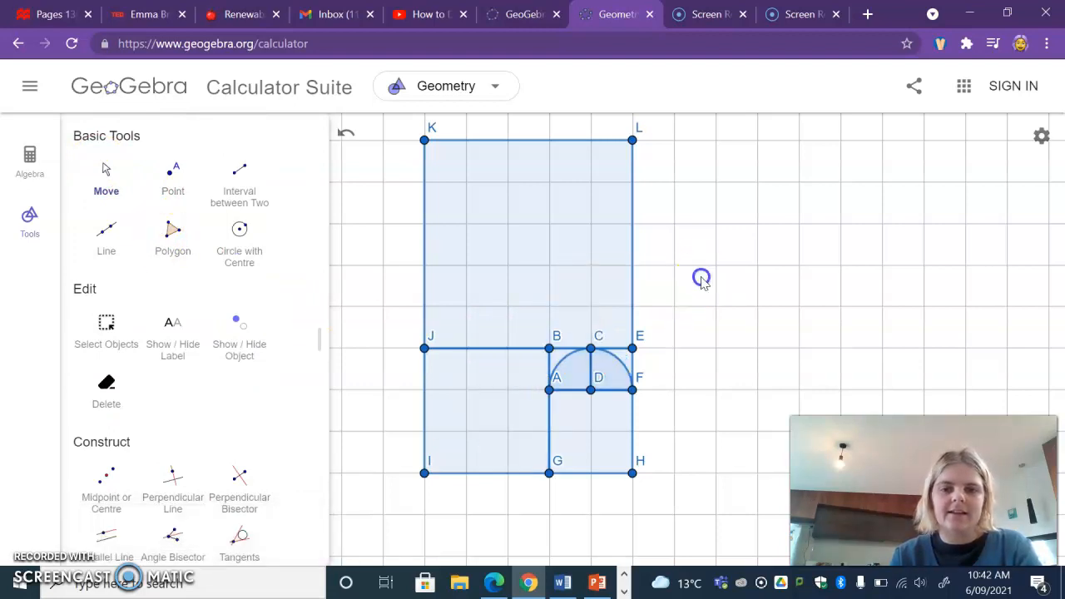
Step: Draw the two-by-two square's quarter circle with Circular Sector, using centre A, start point G and end point F
{"action": "scroll", "coordinate": [235, 442], "scroll_direction": "down", "scroll_amount": 6}
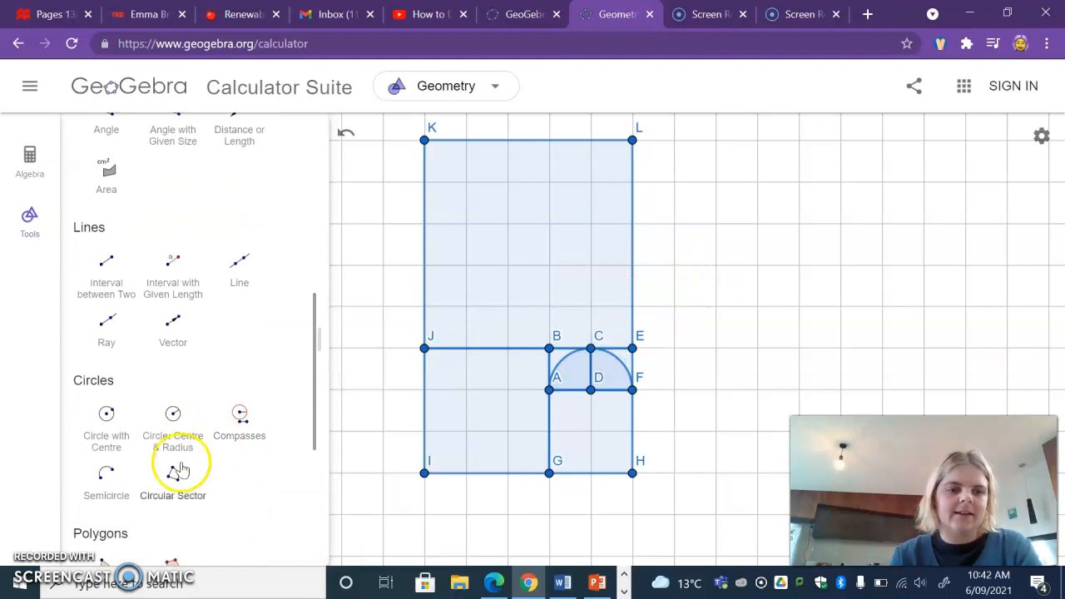
{"action": "left_click", "coordinate": [172, 475]}
{"action": "left_click", "coordinate": [552, 388]}
{"action": "left_click", "coordinate": [549, 470]}
{"action": "left_click", "coordinate": [629, 418]}
{"action": "left_click", "coordinate": [636, 398]}
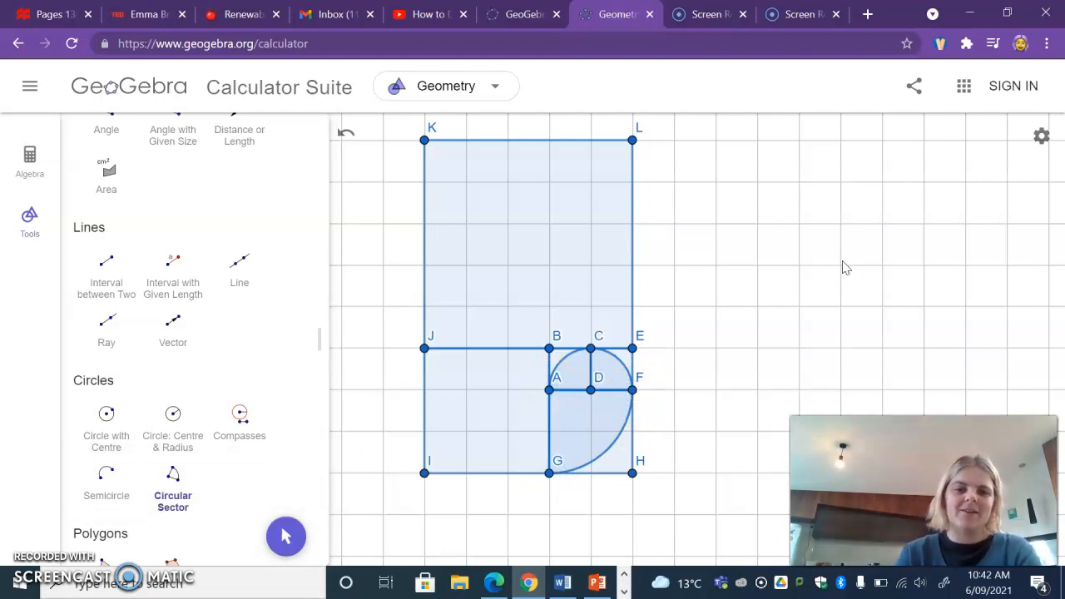
Step: Try a Circular Sector for the three-by-three square, centred at B and running from G to J
{"action": "left_click", "coordinate": [281, 329]}
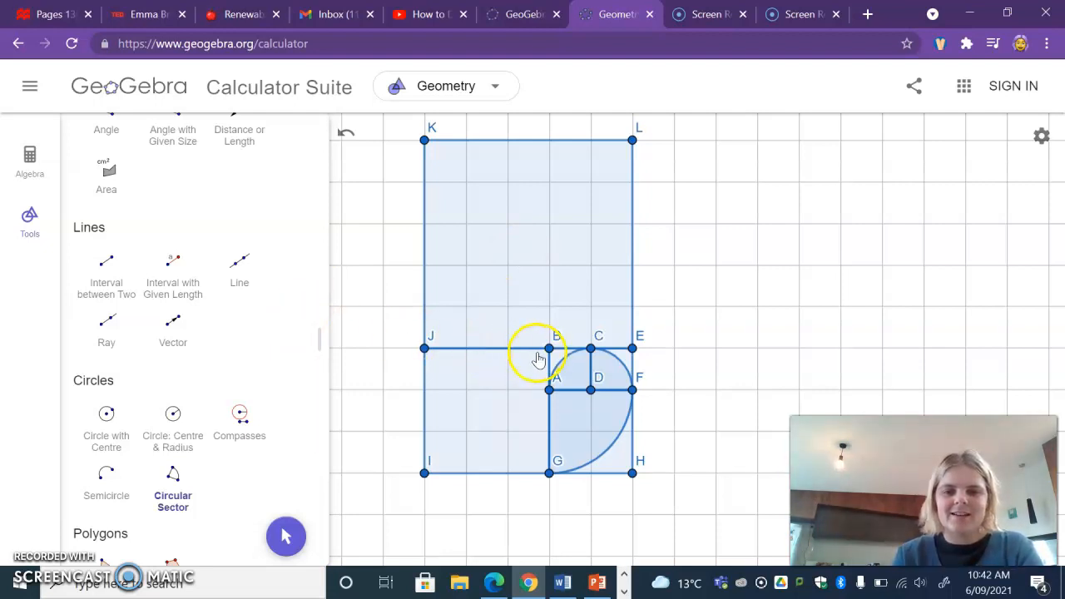
{"action": "left_click", "coordinate": [546, 474]}
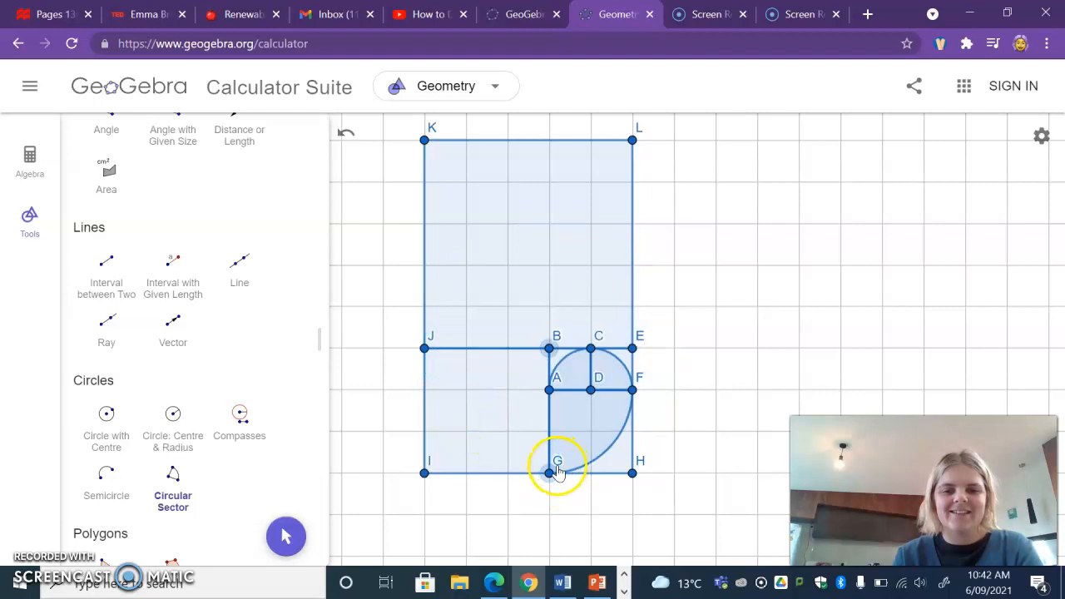
{"action": "left_click", "coordinate": [424, 348]}
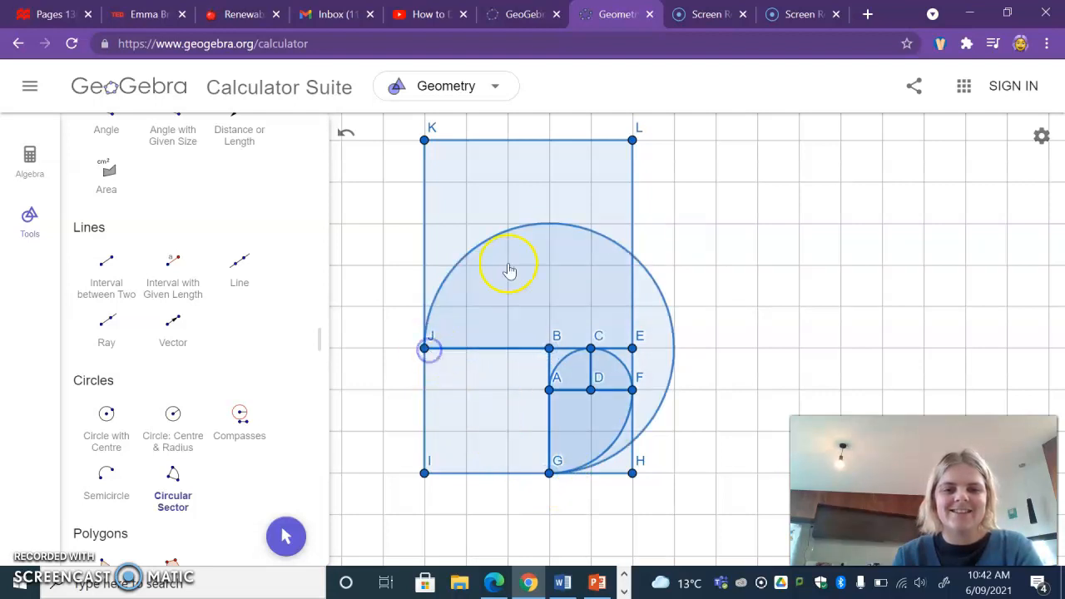
Step: Delete the oversized circular sector centred at B, keeping the three smaller quarter circles
{"action": "scroll", "coordinate": [250, 269], "scroll_direction": "up", "scroll_amount": 10}
{"action": "left_click", "coordinate": [100, 173]}
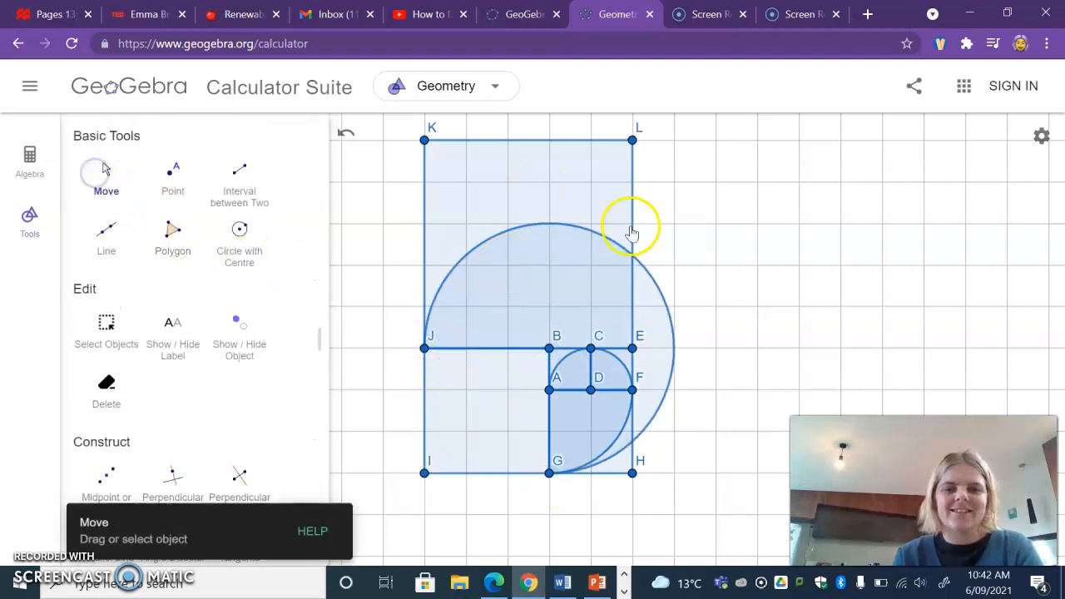
{"action": "left_click", "coordinate": [658, 306]}
{"action": "left_click", "coordinate": [693, 200]}
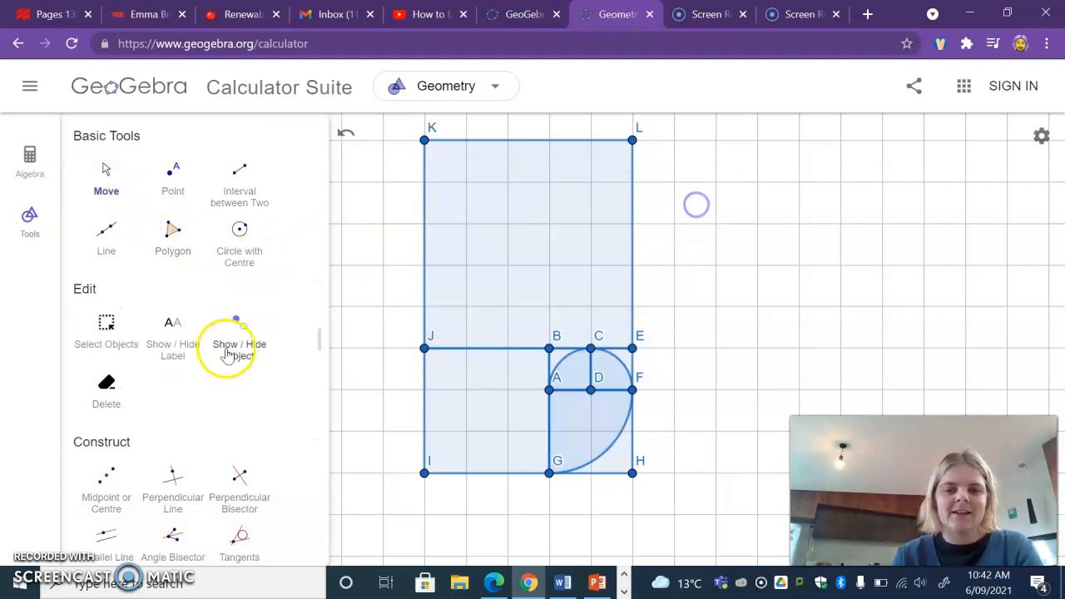
Step: Draw the three-by-three square's quarter circle with Circular Sector, using centre B, start point J and end point G
{"action": "scroll", "coordinate": [158, 482], "scroll_direction": "down", "scroll_amount": 6}
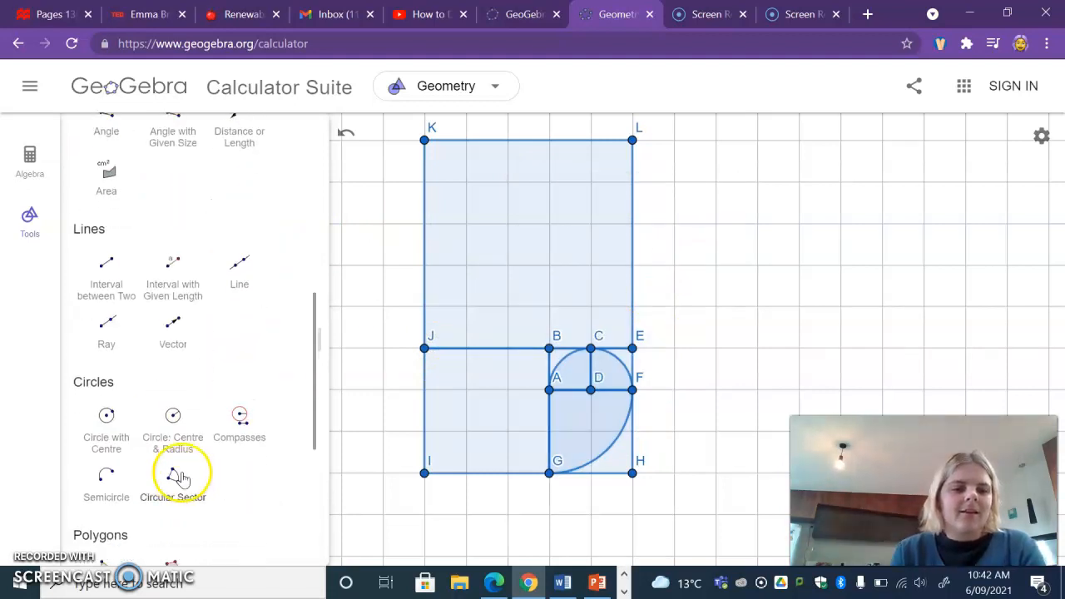
{"action": "left_click", "coordinate": [175, 480]}
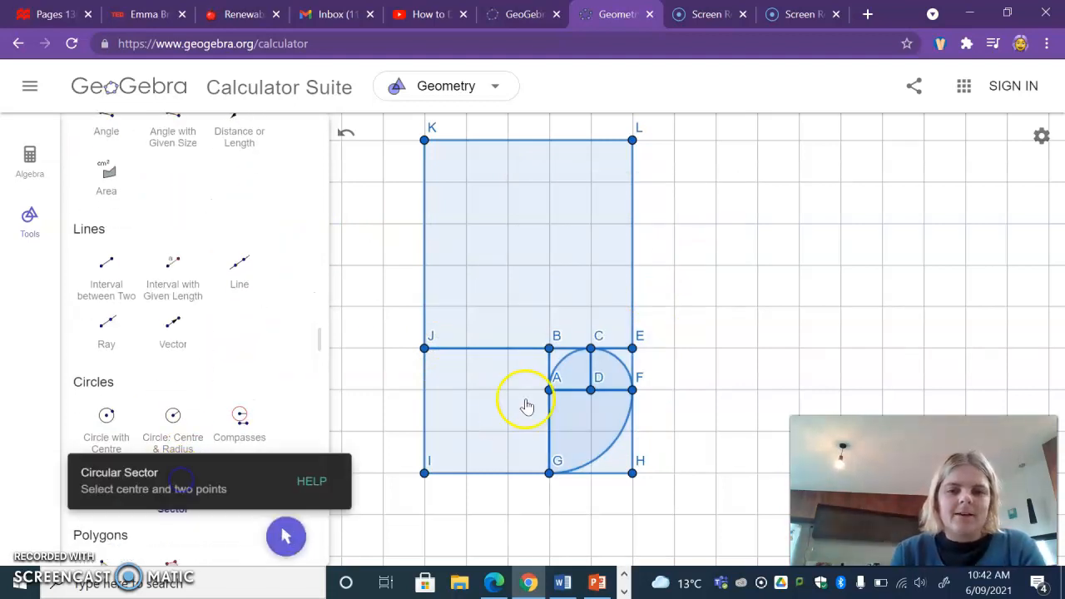
{"action": "left_click", "coordinate": [548, 349]}
{"action": "left_click", "coordinate": [425, 348]}
{"action": "left_click", "coordinate": [537, 445]}
{"action": "left_click", "coordinate": [549, 468]}
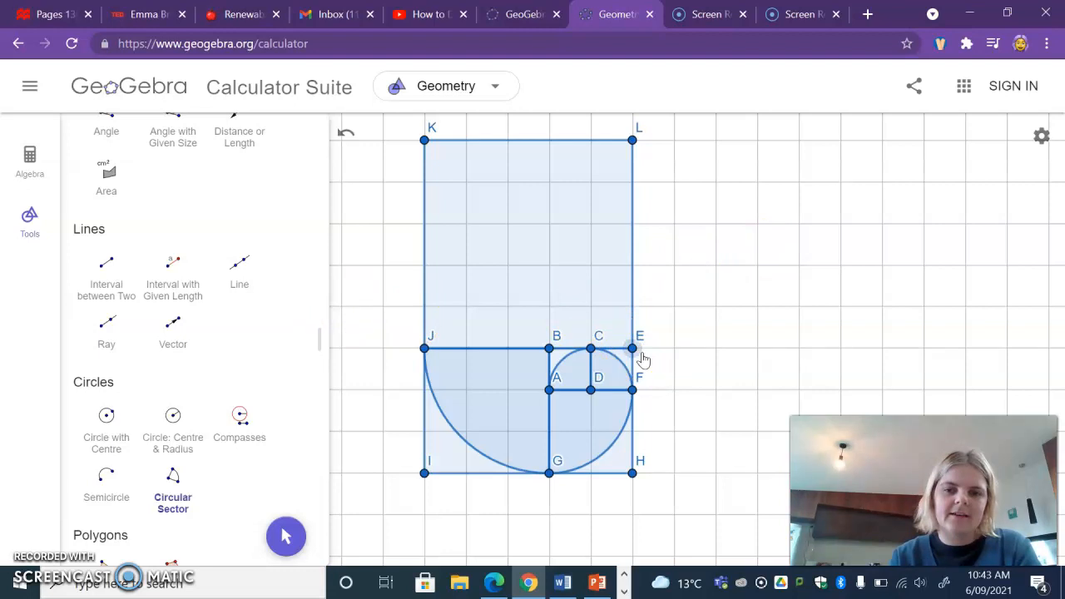
Step: Try a Circular Sector for the five-by-five square, centred at E and running from J to L
{"action": "left_click", "coordinate": [424, 348]}
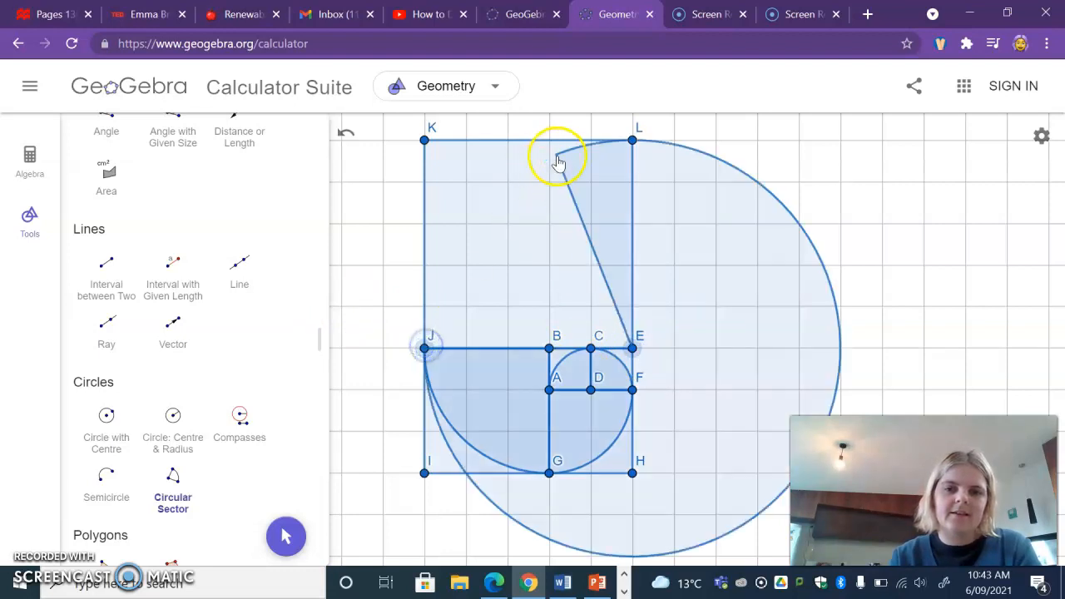
{"action": "left_click", "coordinate": [631, 141]}
{"action": "left_click", "coordinate": [702, 235]}
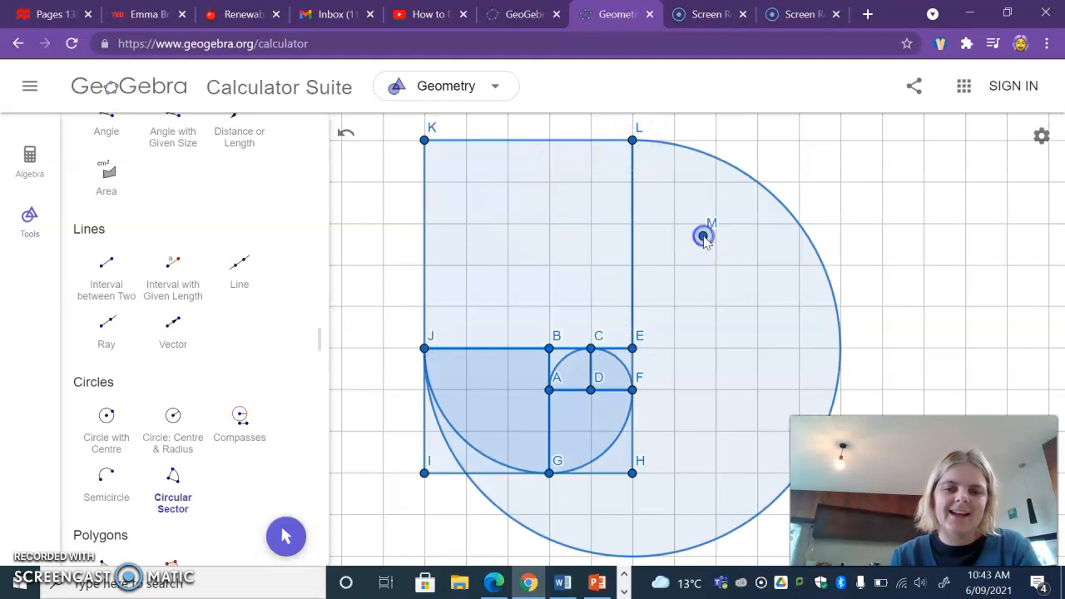
Step: Delete the oversized circular sector centred at E together with the stray point M inside it
{"action": "scroll", "coordinate": [108, 308], "scroll_direction": "up", "scroll_amount": 8}
{"action": "left_click", "coordinate": [108, 199]}
{"action": "left_click", "coordinate": [684, 297]}
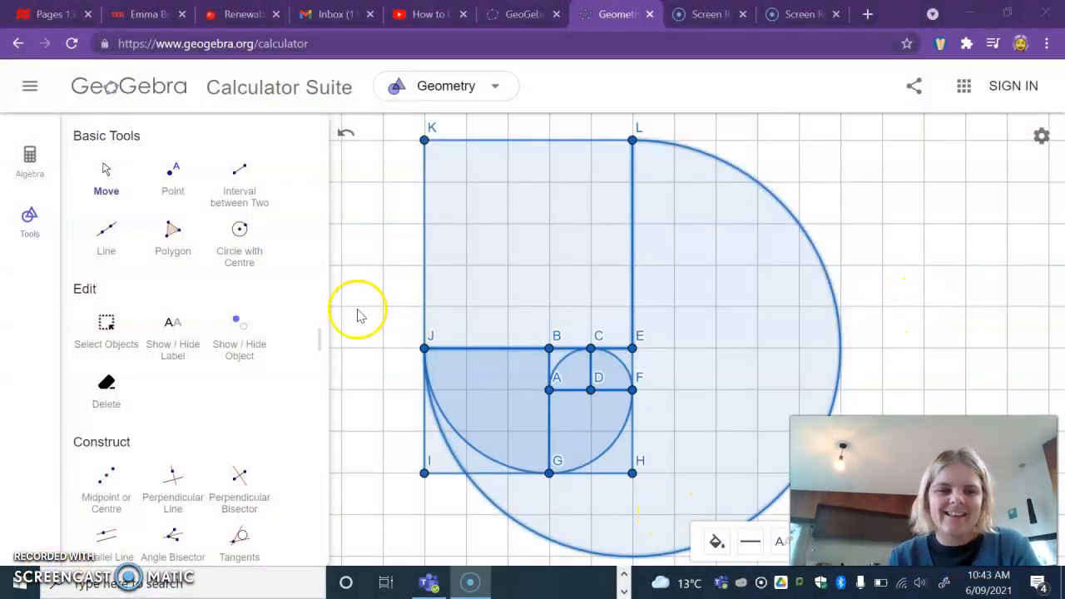
{"action": "left_click_drag", "start_coordinate": [948, 242], "coordinate": [779, 179]}
{"action": "left_click", "coordinate": [517, 366]}
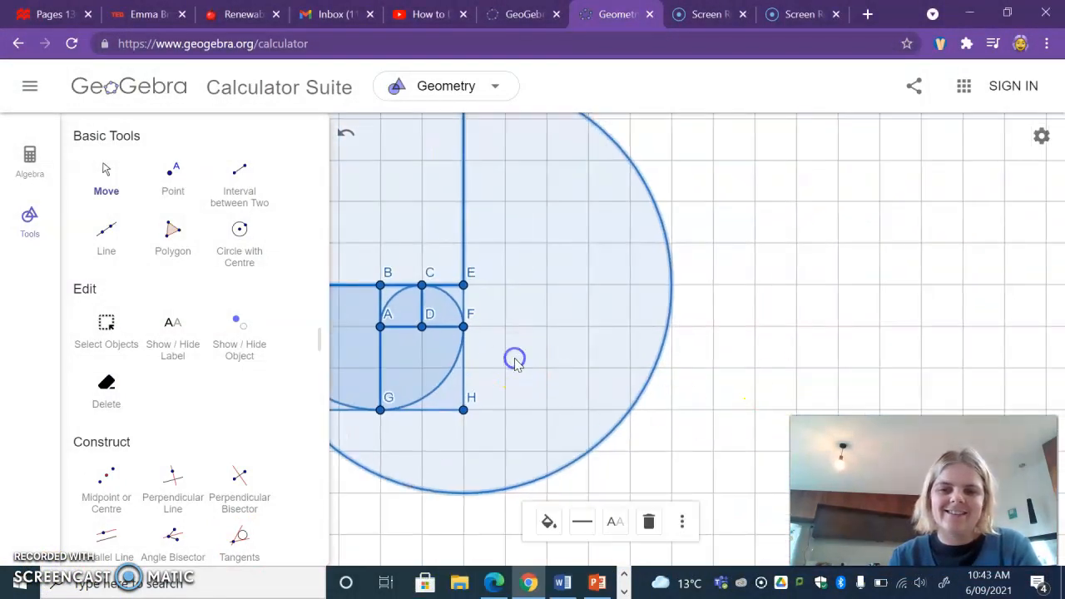
{"action": "left_click", "coordinate": [648, 518]}
{"action": "left_click_drag", "start_coordinate": [723, 286], "coordinate": [793, 351]}
Step: Draw the five-by-five square's quarter circle with Circular Sector, using centre E, start point L and end point J
{"action": "scroll", "coordinate": [211, 466], "scroll_direction": "down", "scroll_amount": 8}
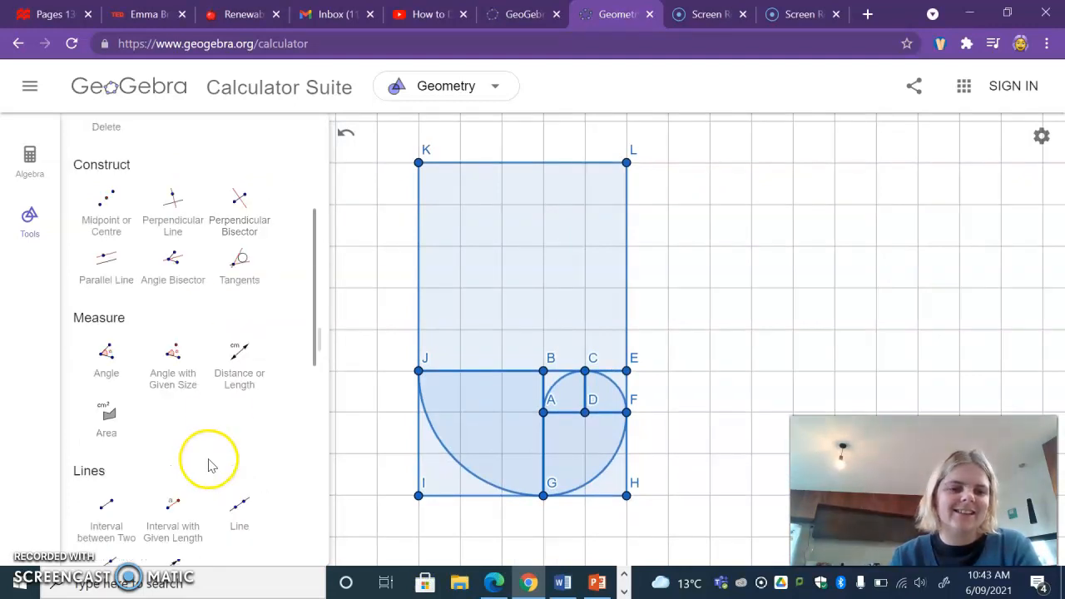
{"action": "left_click", "coordinate": [181, 408]}
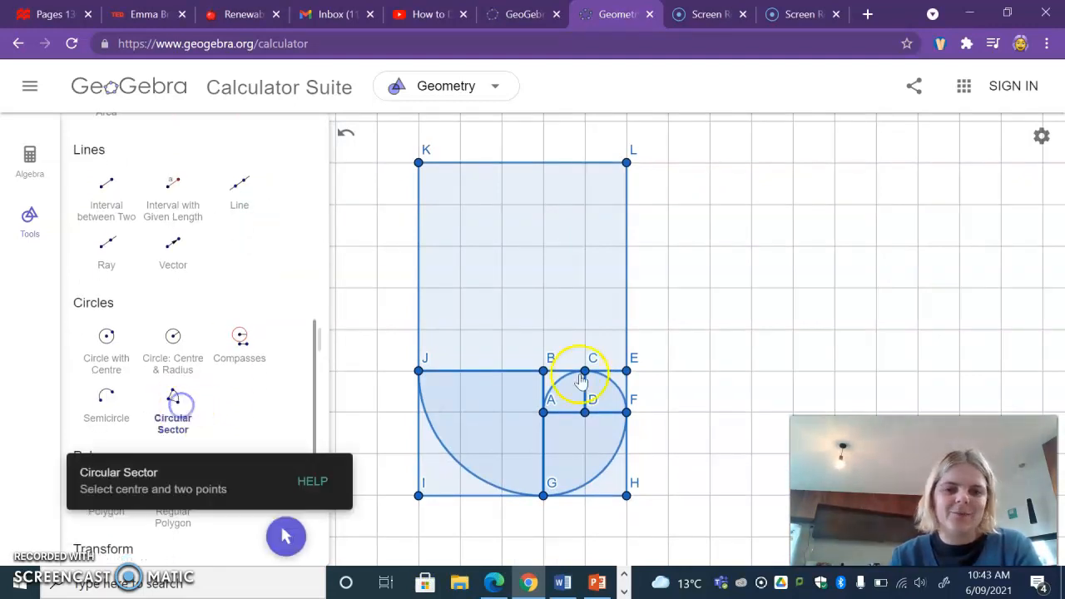
{"action": "left_click", "coordinate": [627, 371]}
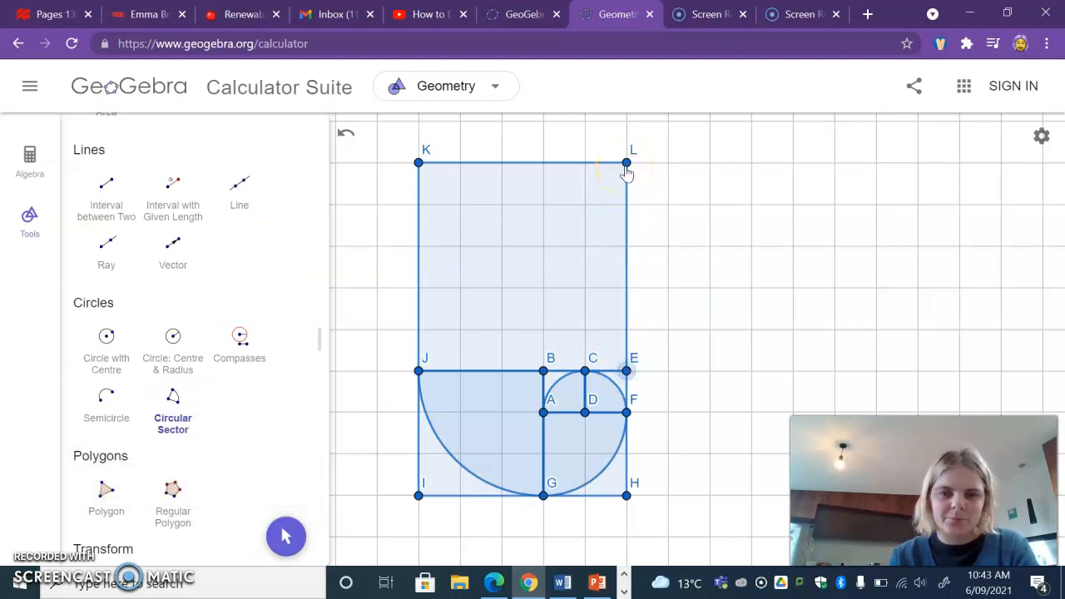
{"action": "left_click", "coordinate": [627, 165]}
{"action": "left_click", "coordinate": [428, 371]}
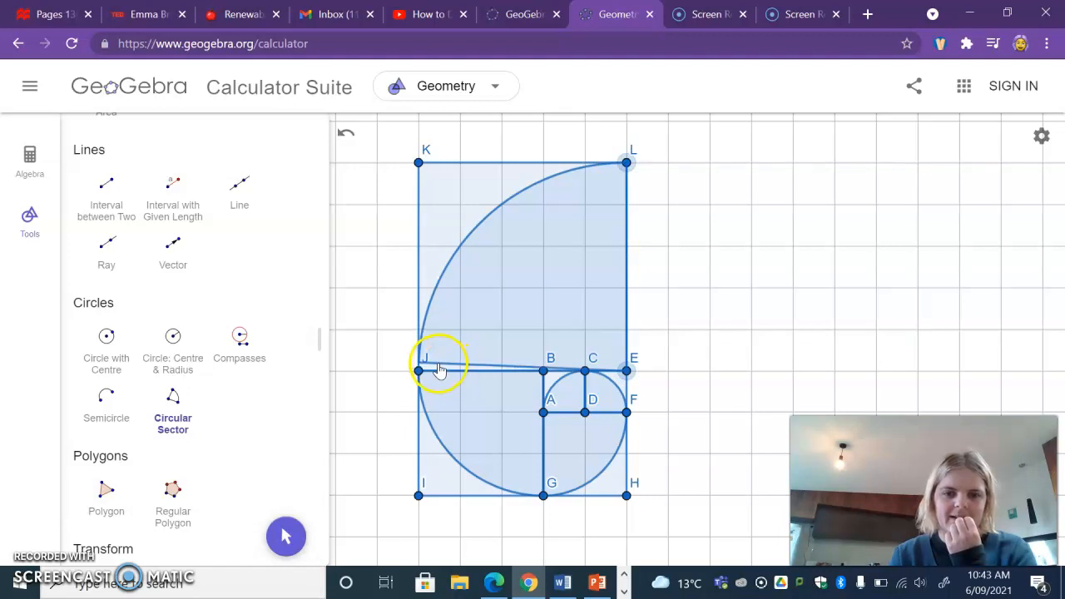